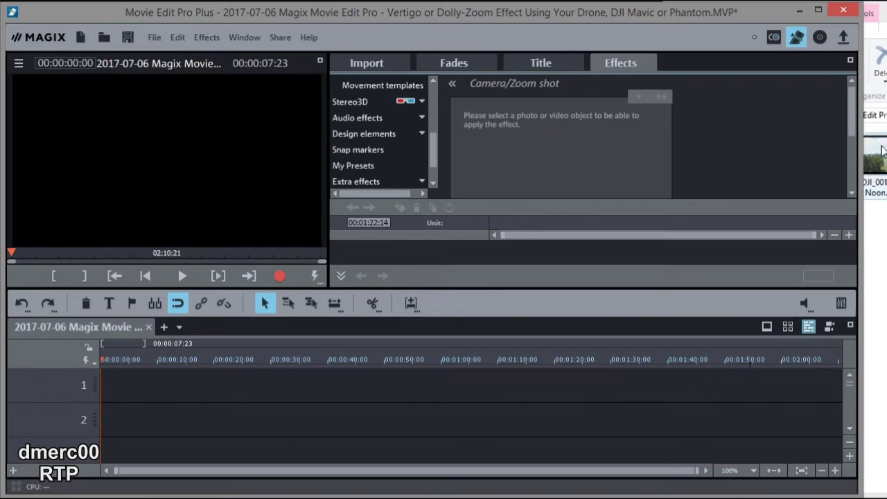
Step: Place DJI_0019 Barn Noon.MOV on track 1 and scrub to about 00:01:00:20, where the barn appears
{"action": "left_click_drag", "start_coordinate": [881, 150], "coordinate": [126, 383]}
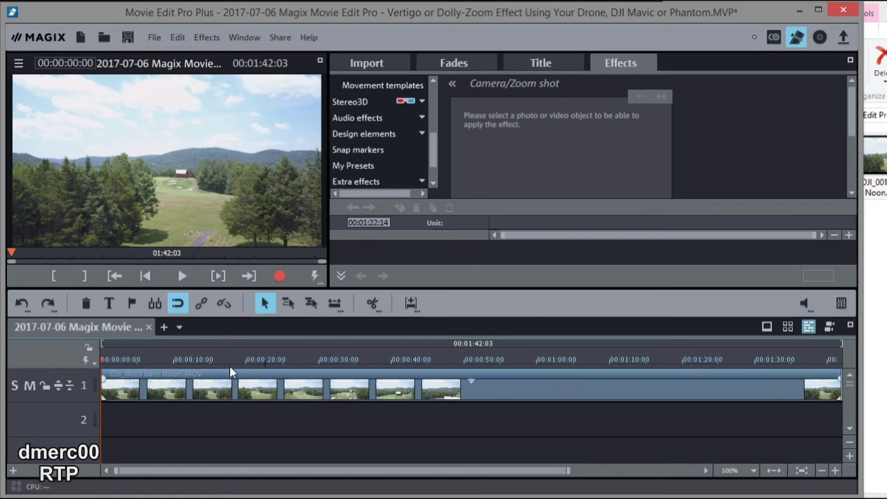
{"action": "left_click", "coordinate": [108, 360]}
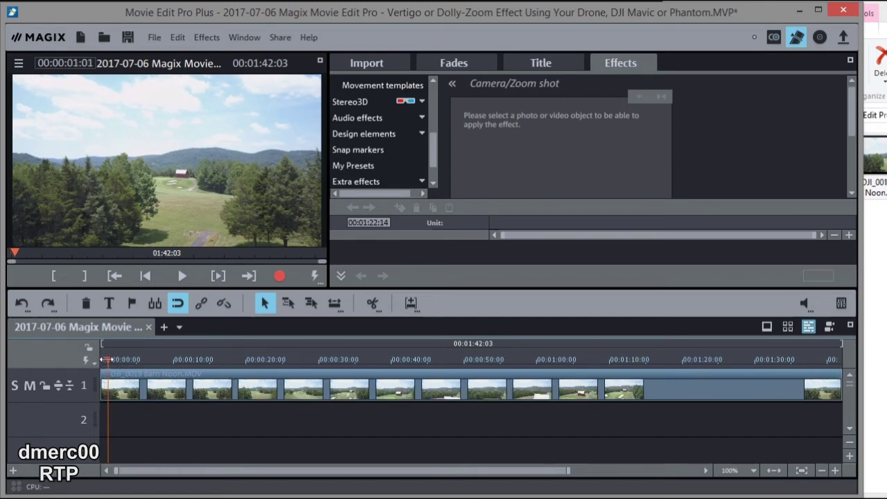
{"action": "left_click_drag", "start_coordinate": [108, 360], "coordinate": [542, 395]}
Step: Split the barn clip at the playhead, delete the first part, and slide the rest to about 00:00:27
{"action": "left_click", "coordinate": [373, 305]}
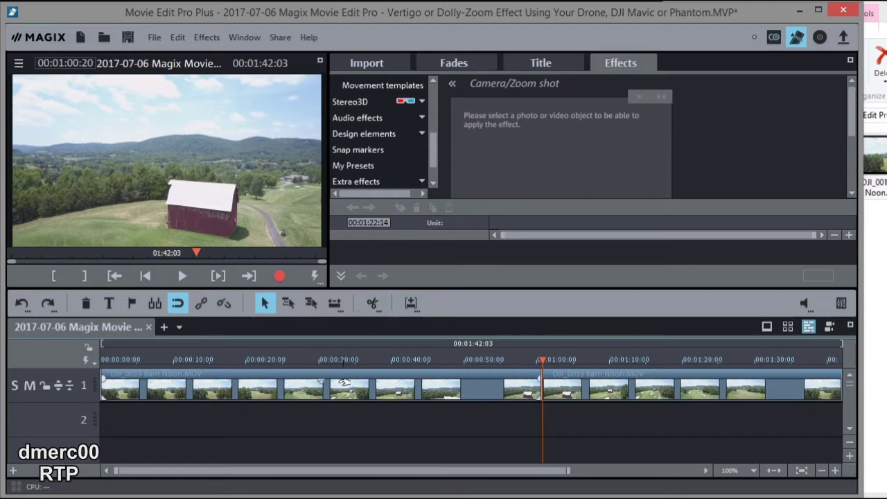
{"action": "left_click", "coordinate": [343, 383]}
{"action": "key", "text": "Delete"}
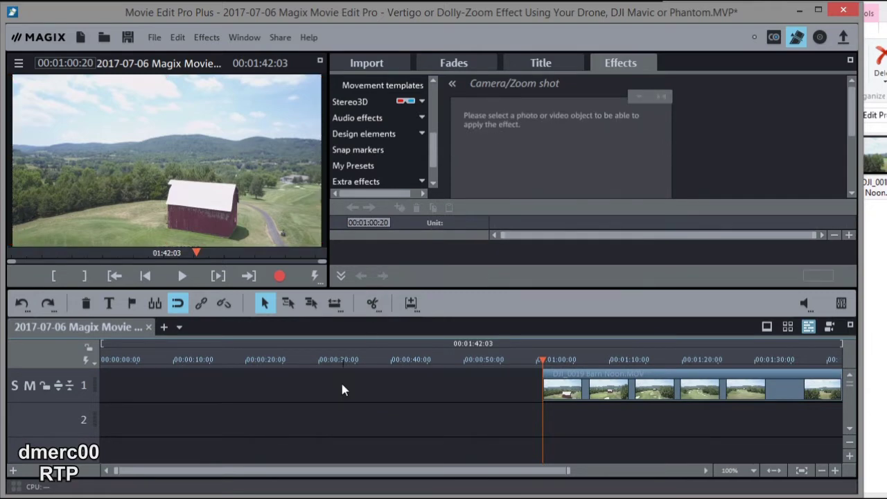
{"action": "left_click_drag", "start_coordinate": [564, 376], "coordinate": [320, 378]}
{"action": "left_click", "coordinate": [297, 358]}
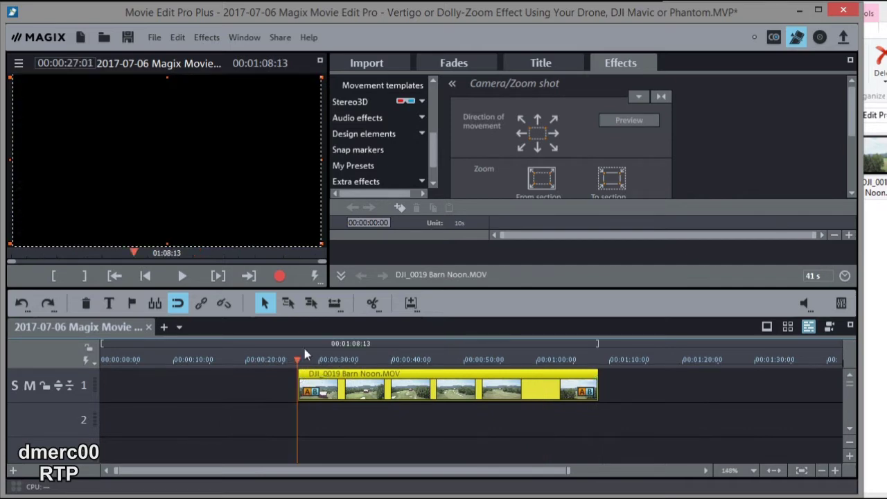
Step: Split the barn clip at 00:00:39:14, delete the tail, and park the playhead at 00:00:32:00
{"action": "left_click_drag", "start_coordinate": [296, 359], "coordinate": [386, 361]}
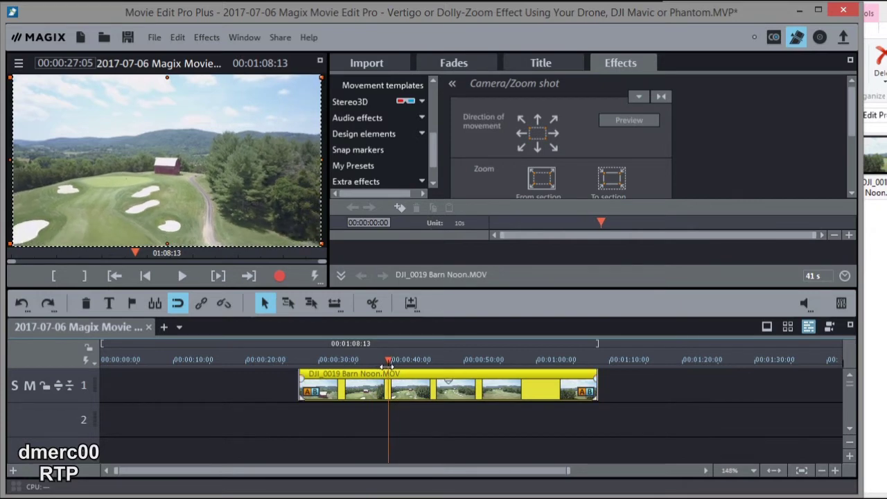
{"action": "left_click_drag", "start_coordinate": [386, 366], "coordinate": [390, 366]}
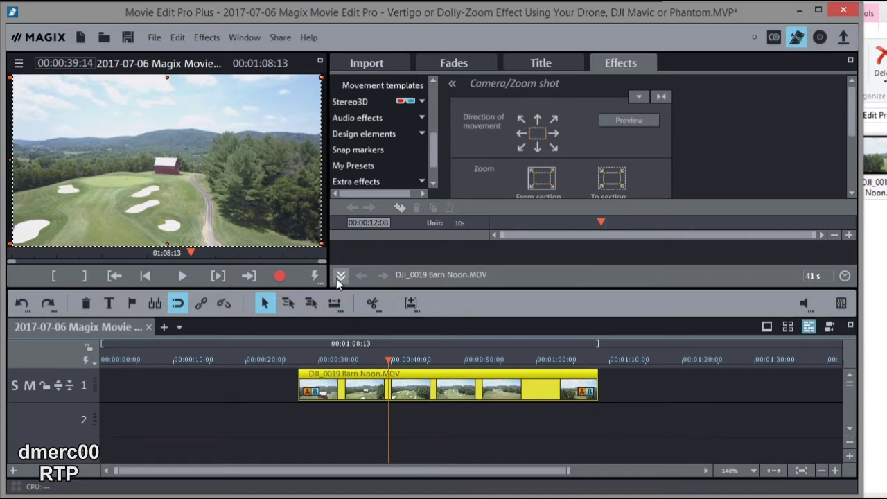
{"action": "left_click", "coordinate": [373, 305]}
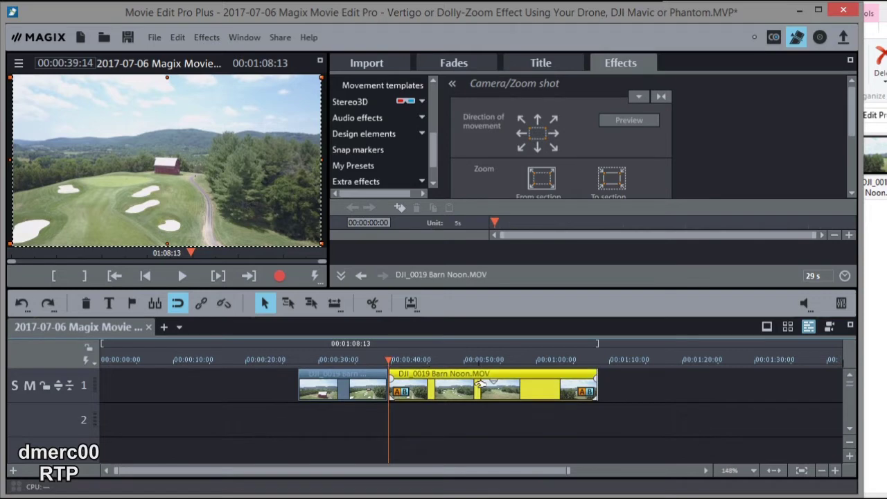
{"action": "key", "text": "Delete"}
{"action": "left_click", "coordinate": [334, 379]}
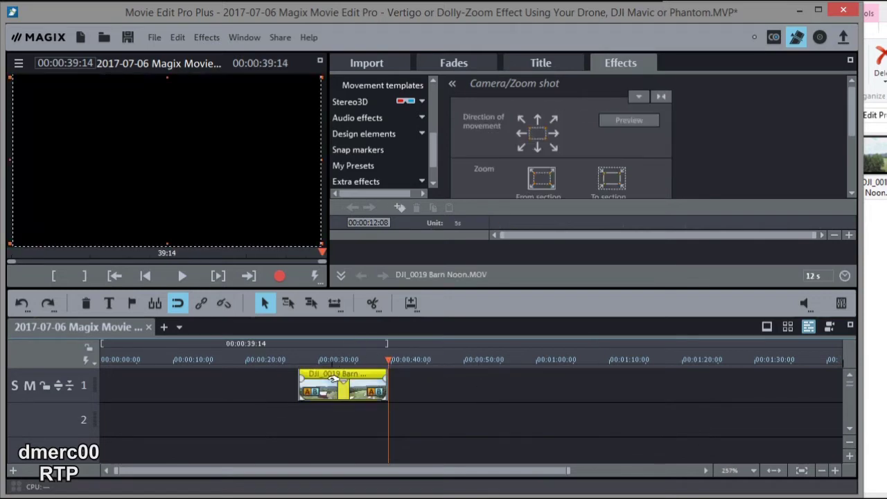
{"action": "left_click", "coordinate": [333, 360]}
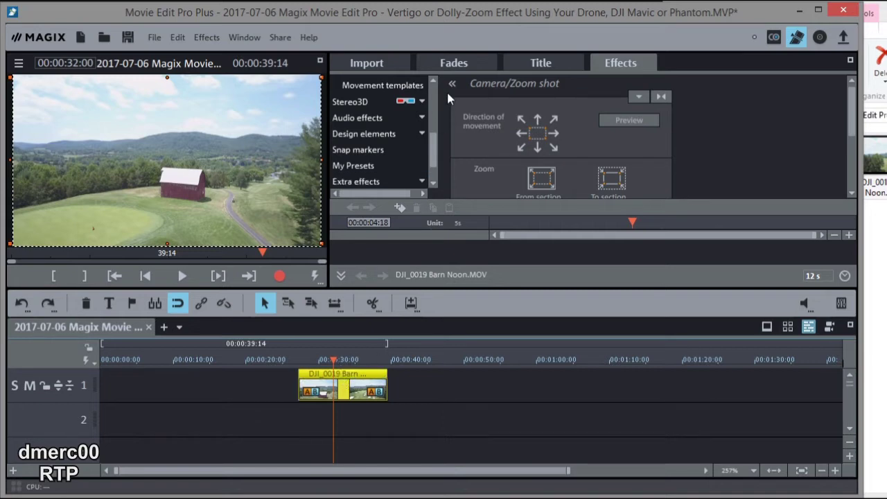
Step: Open the Brightness/Contrast effect and make first rough contrast and gamma adjustments
{"action": "left_click_drag", "start_coordinate": [433, 158], "coordinate": [432, 106]}
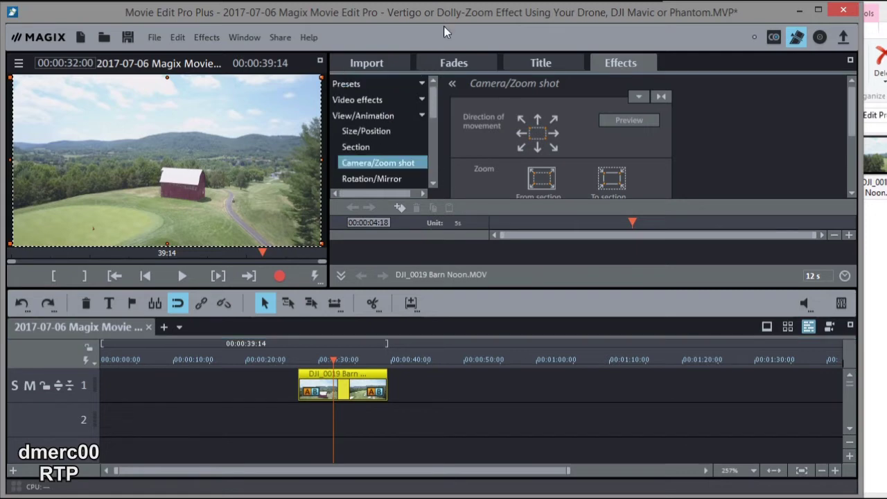
{"action": "left_click", "coordinate": [424, 99]}
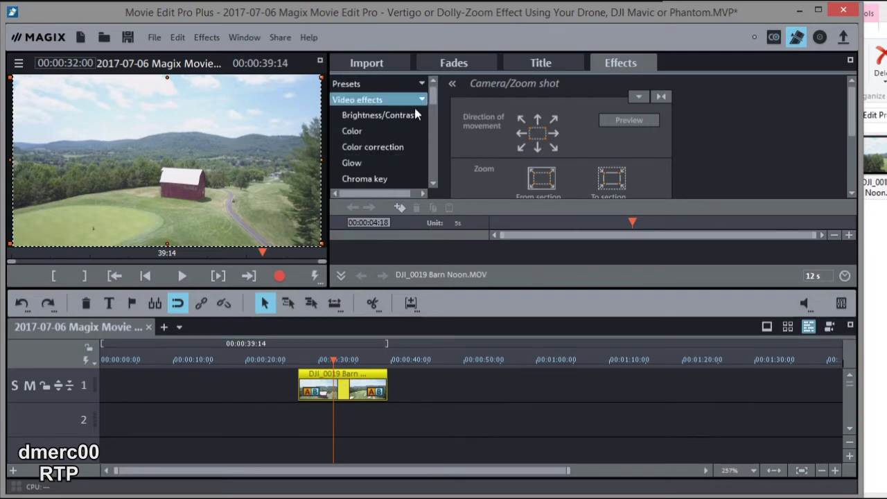
{"action": "left_click", "coordinate": [400, 116]}
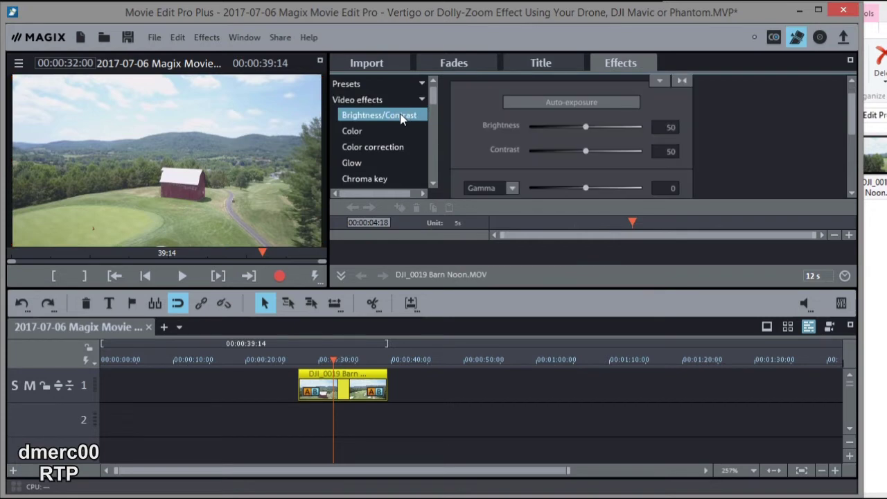
{"action": "left_click_drag", "start_coordinate": [586, 150], "coordinate": [591, 150]}
{"action": "left_click_drag", "start_coordinate": [851, 113], "coordinate": [848, 136]}
{"action": "scroll", "coordinate": [645, 139], "scroll_direction": "up", "scroll_amount": 2}
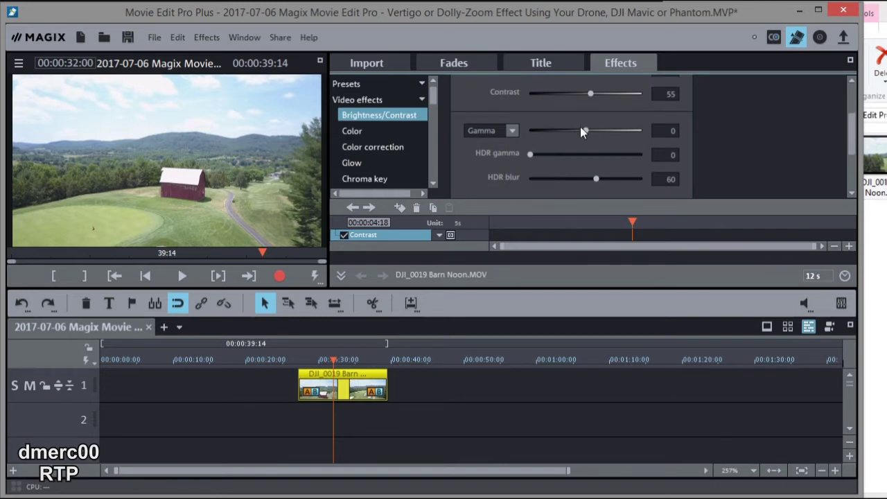
{"action": "left_click_drag", "start_coordinate": [585, 131], "coordinate": [551, 132]}
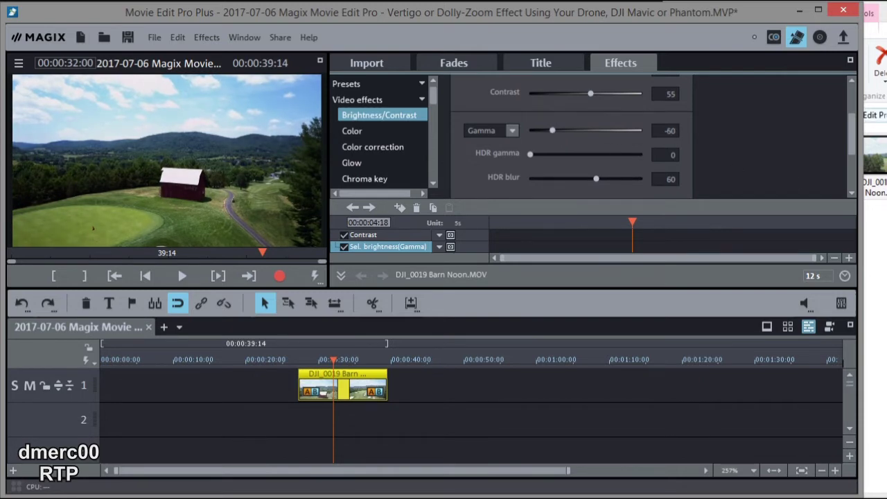
{"action": "left_click_drag", "start_coordinate": [851, 141], "coordinate": [847, 116]}
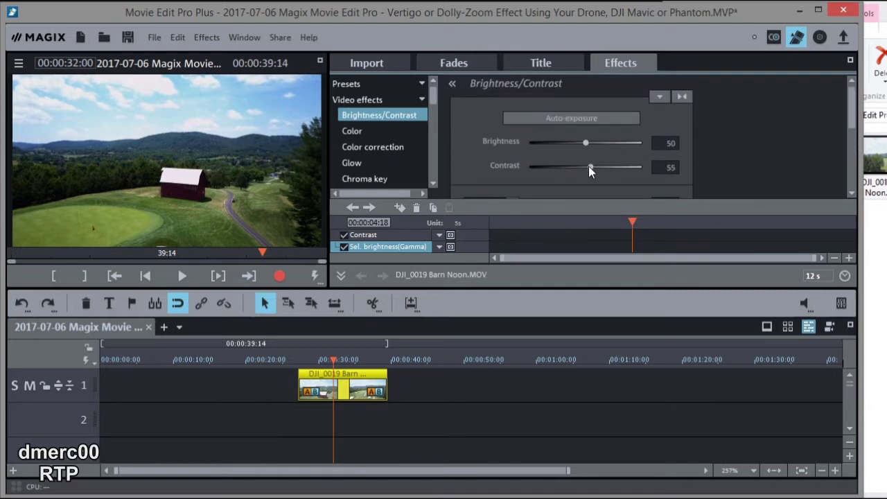
{"action": "left_click_drag", "start_coordinate": [589, 165], "coordinate": [562, 168]}
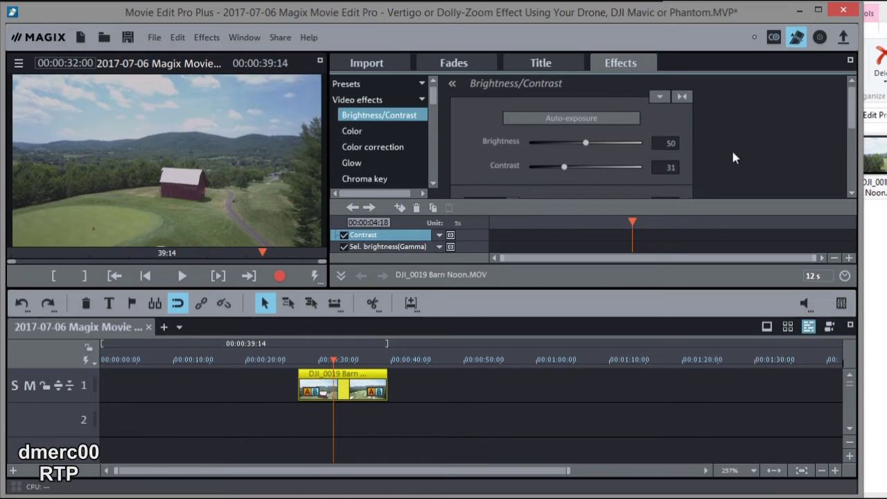
Step: Set gamma to -82, apply auto-exposure, and bring contrast down to 21
{"action": "left_click_drag", "start_coordinate": [852, 111], "coordinate": [854, 134]}
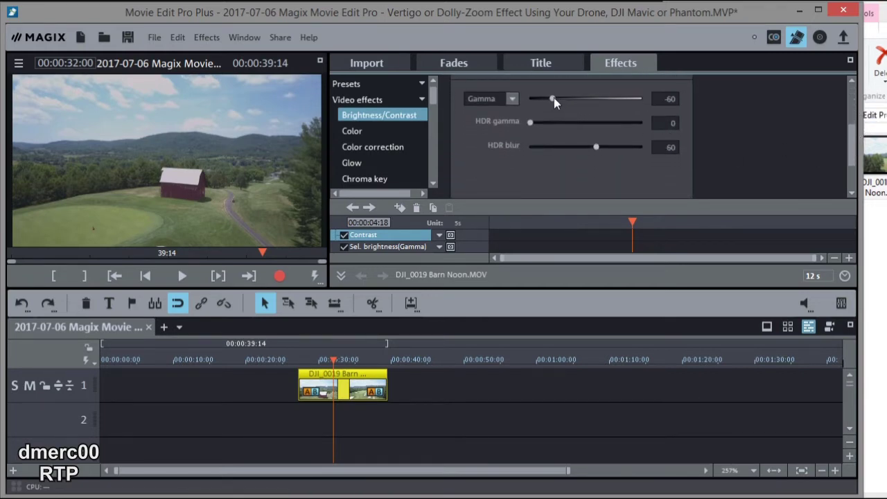
{"action": "left_click_drag", "start_coordinate": [549, 98], "coordinate": [538, 100]}
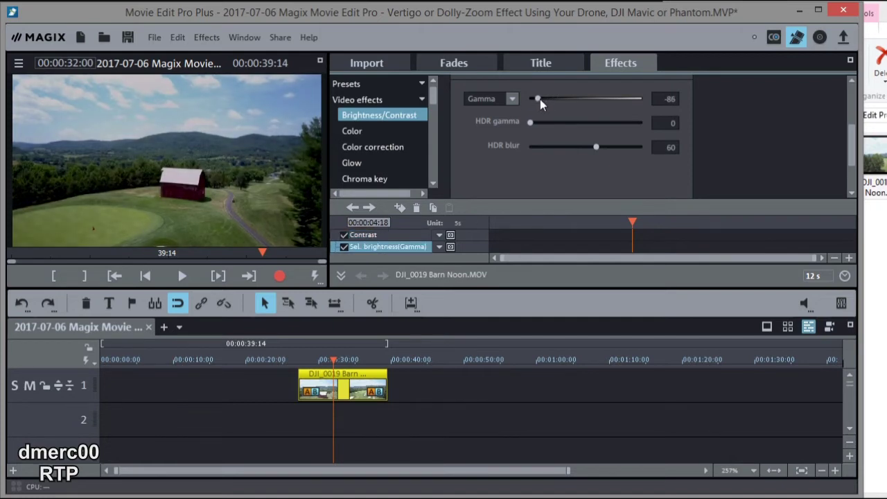
{"action": "left_click_drag", "start_coordinate": [540, 99], "coordinate": [541, 99]}
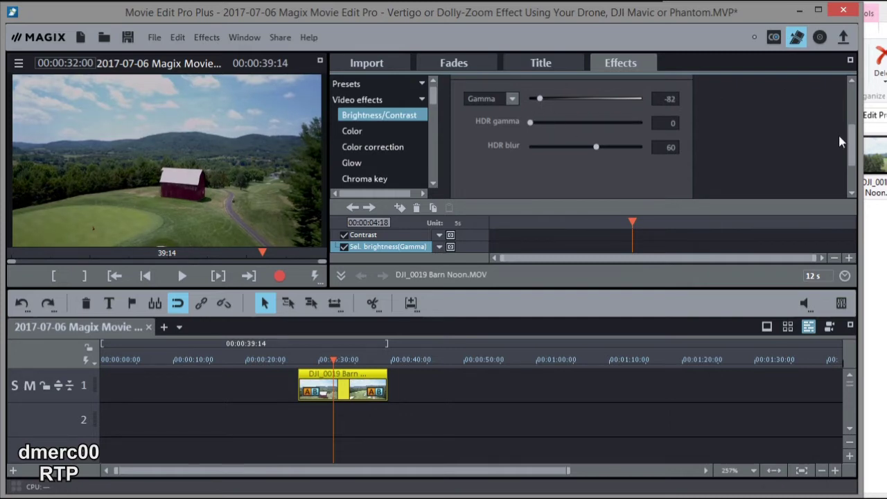
{"action": "left_click_drag", "start_coordinate": [852, 150], "coordinate": [834, 102]}
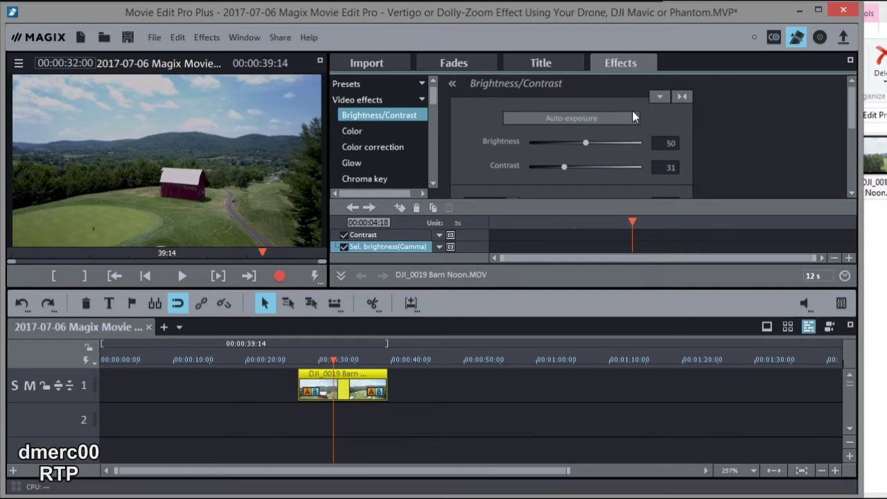
{"action": "left_click", "coordinate": [594, 122]}
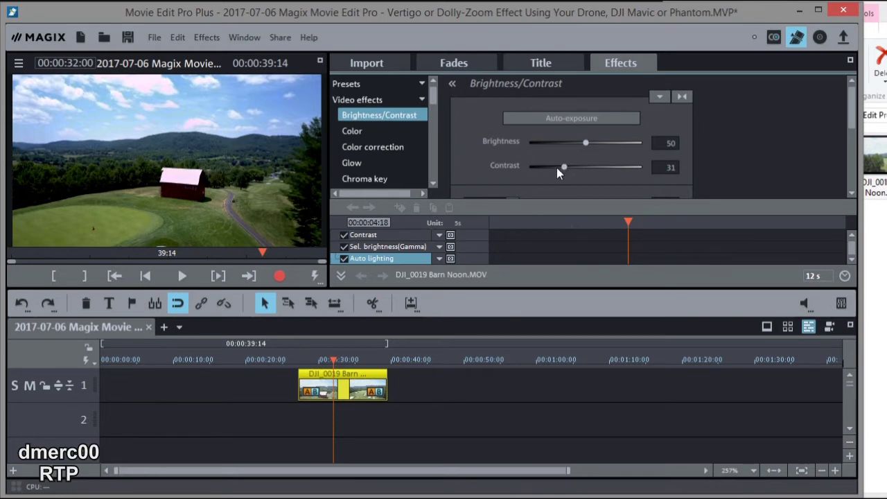
{"action": "left_click_drag", "start_coordinate": [559, 167], "coordinate": [552, 167]}
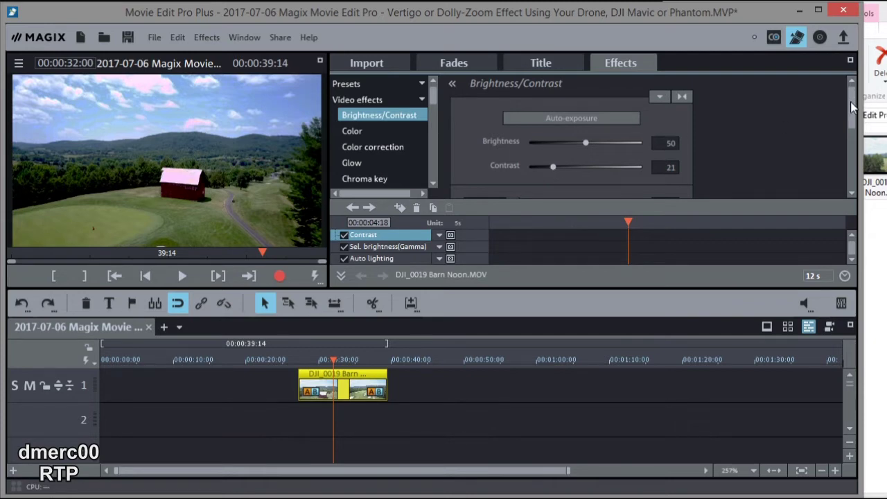
{"action": "left_click_drag", "start_coordinate": [850, 102], "coordinate": [849, 148]}
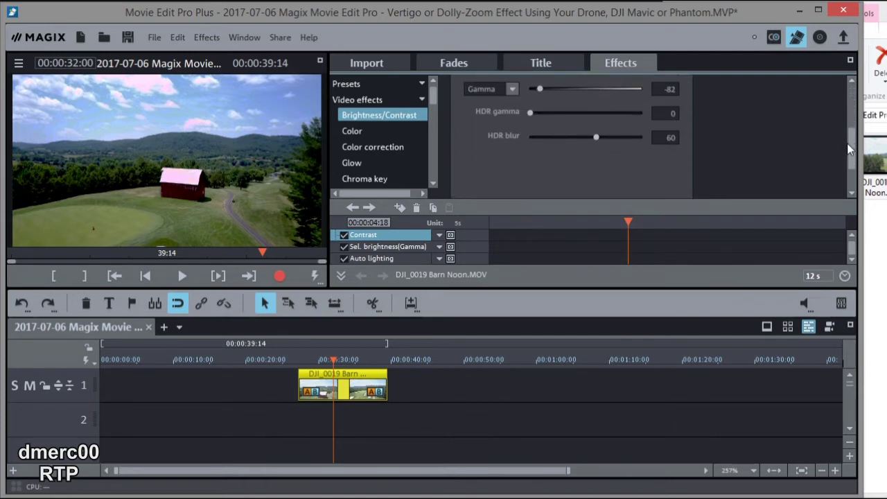
{"action": "mouse_move", "coordinate": [333, 377]}
{"action": "right_click", "coordinate": [348, 374]}
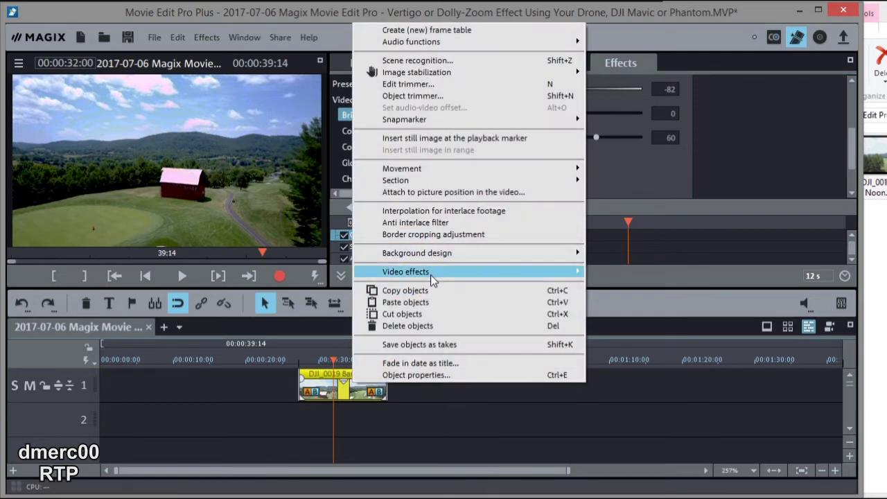
{"action": "mouse_move", "coordinate": [427, 271]}
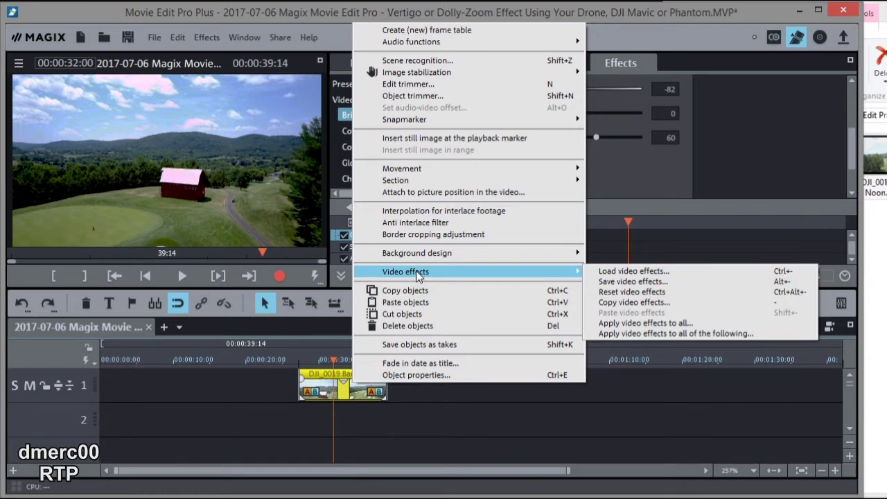
{"action": "left_click", "coordinate": [620, 284]}
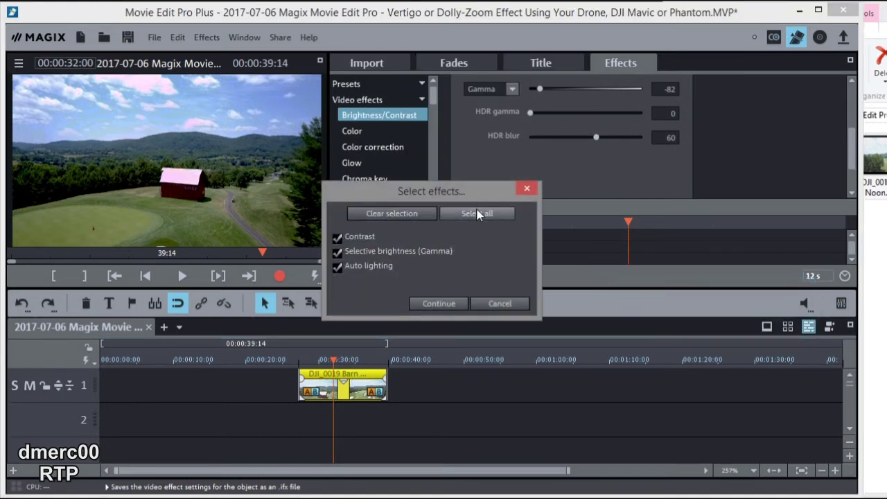
{"action": "left_click", "coordinate": [435, 303]}
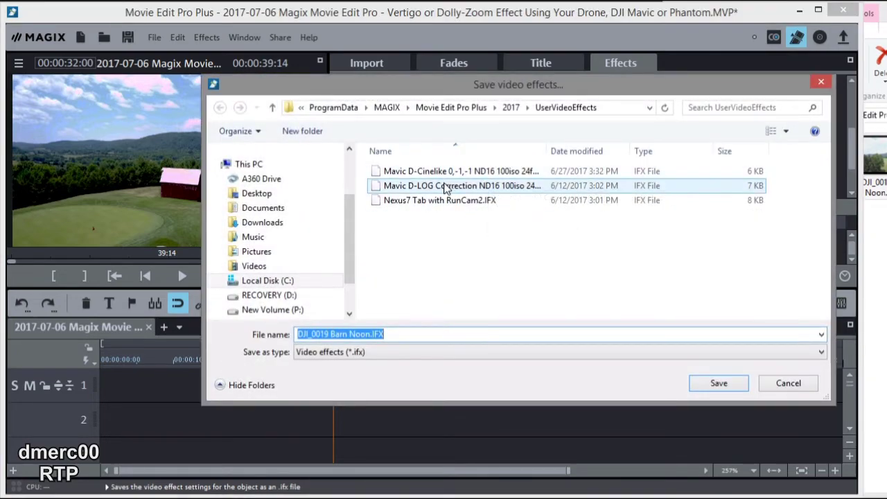
{"action": "left_click", "coordinate": [788, 383]}
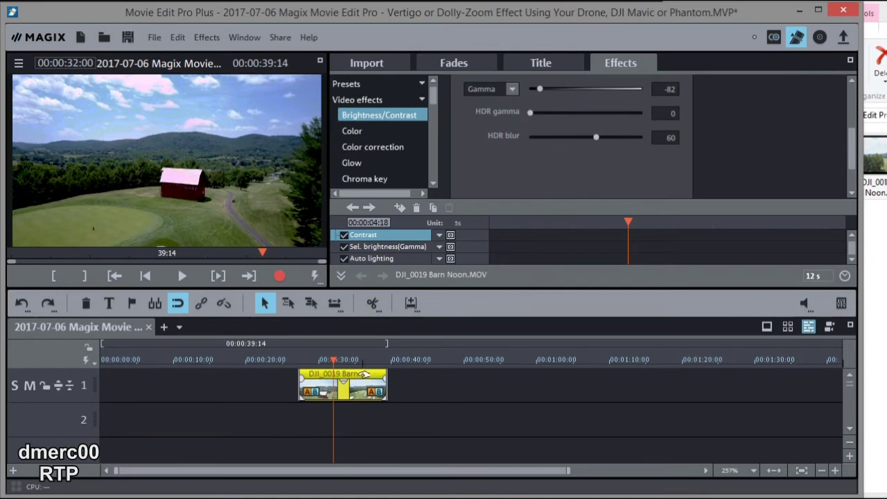
Step: Load the Mavic D-Cinelike ND16 .IFX video effects preset onto the barn clip
{"action": "right_click", "coordinate": [363, 378]}
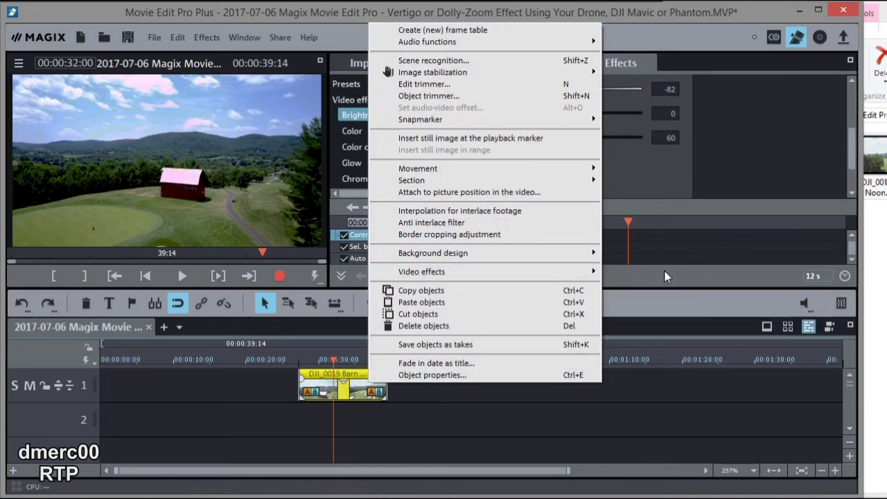
{"action": "left_click", "coordinate": [639, 272]}
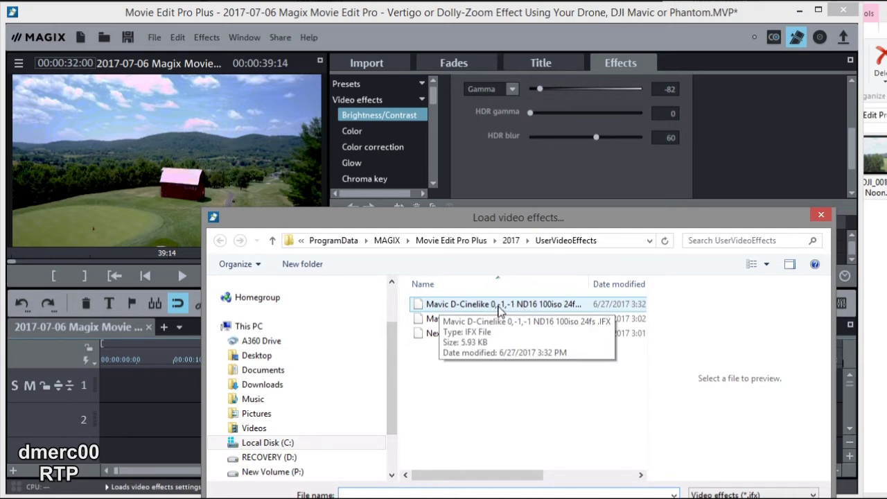
{"action": "double_click", "coordinate": [538, 308]}
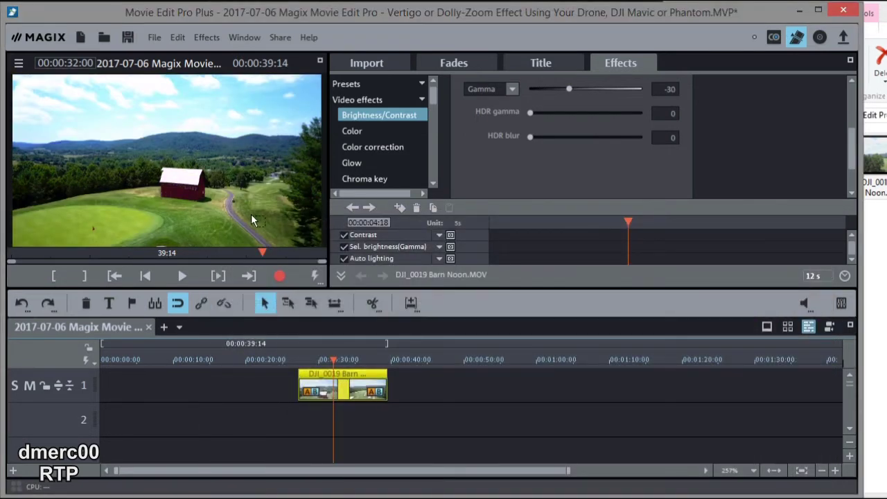
Step: Lower the barn clip's Brightness/Contrast contrast to 17 and gamma to -77
{"action": "scroll", "coordinate": [570, 132], "scroll_direction": "up", "scroll_amount": 3}
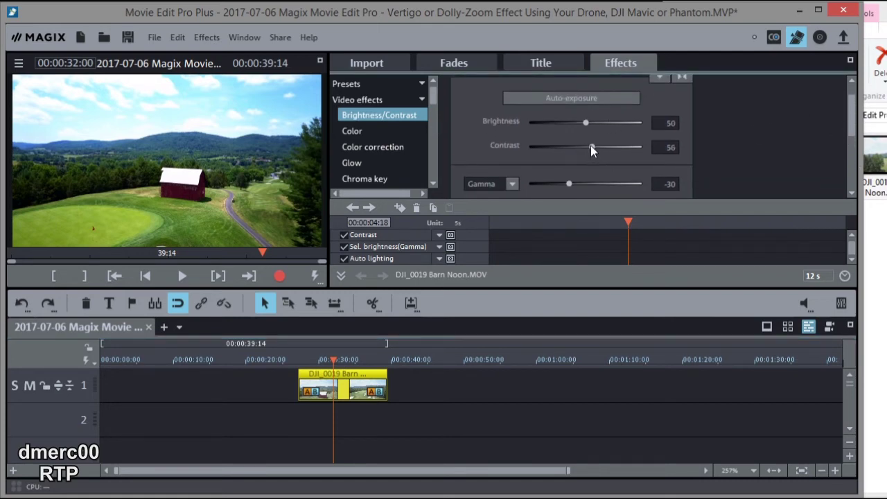
{"action": "left_click_drag", "start_coordinate": [589, 148], "coordinate": [546, 148]}
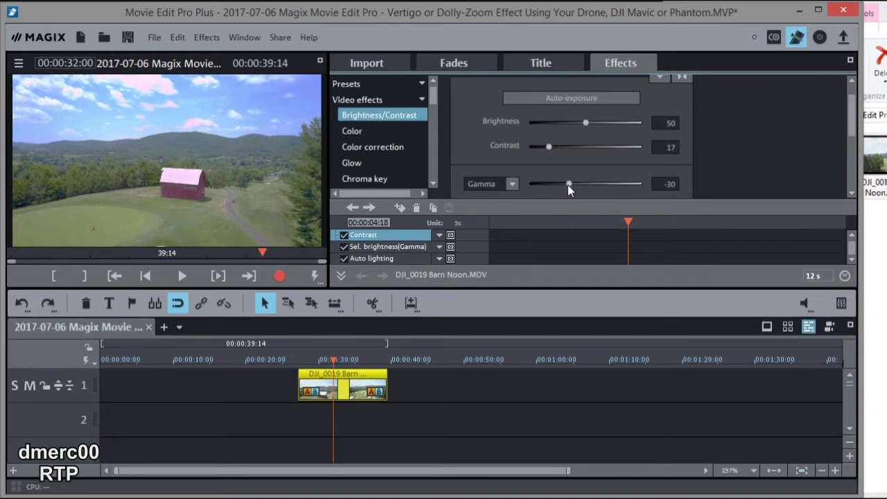
{"action": "left_click_drag", "start_coordinate": [567, 185], "coordinate": [540, 182]}
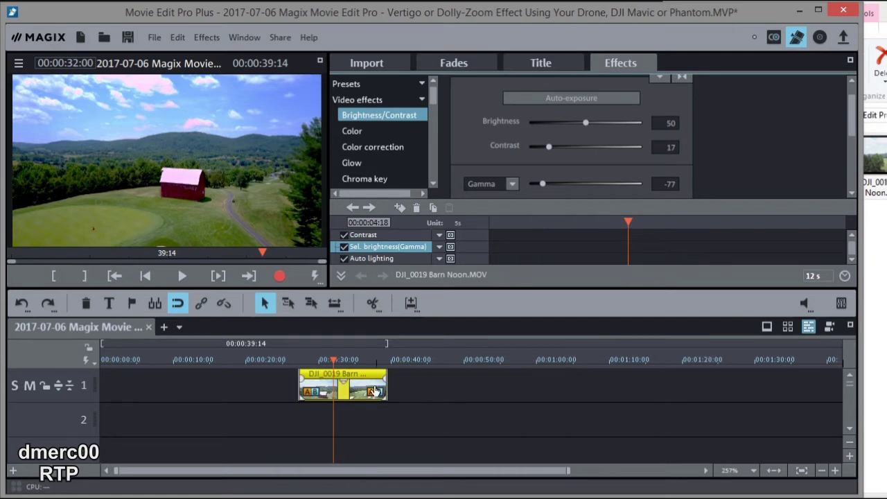
{"action": "left_click", "coordinate": [299, 360]}
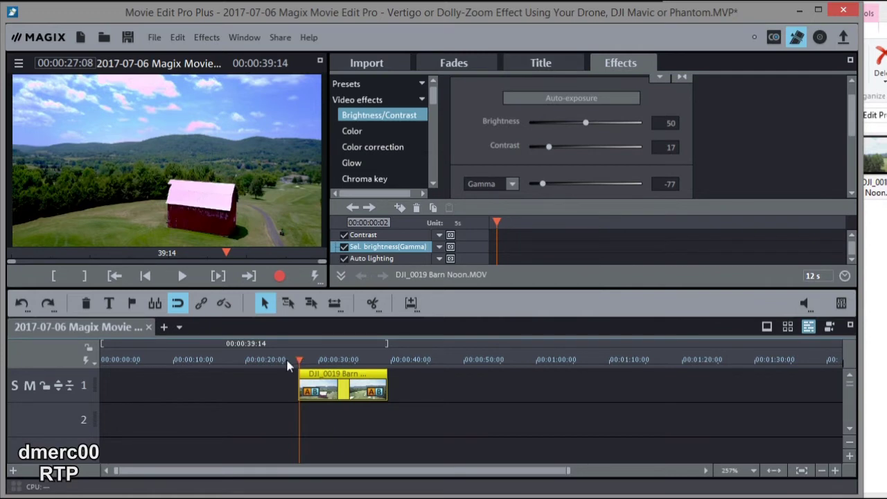
{"action": "left_click_drag", "start_coordinate": [299, 360], "coordinate": [378, 360]}
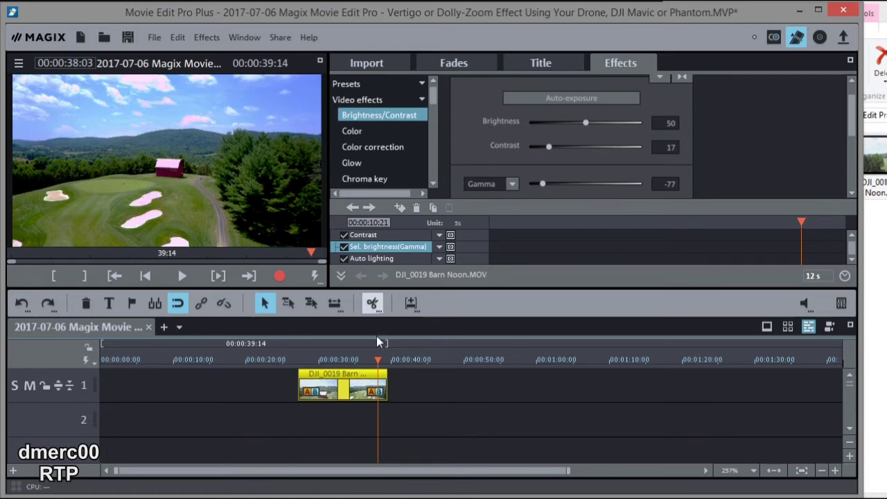
{"action": "left_click_drag", "start_coordinate": [375, 358], "coordinate": [298, 358]}
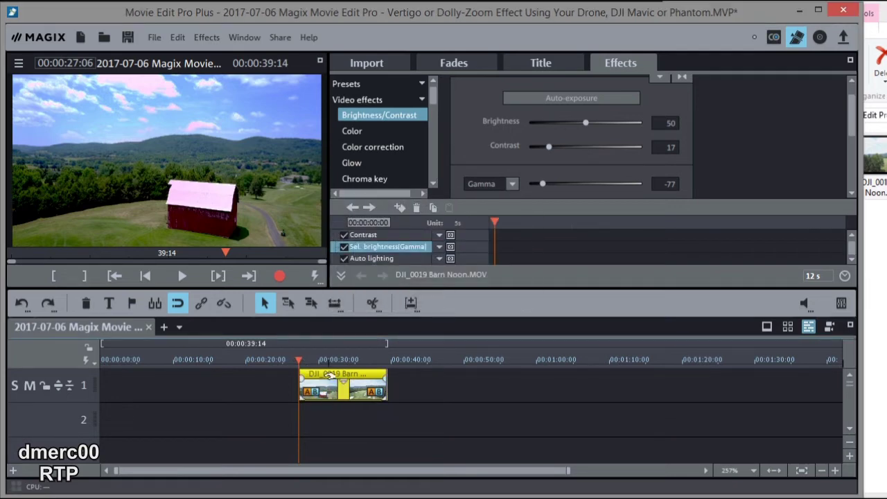
Step: Move a barn clip onto track 2, running about 00:00:16 to 00:00:28, ending where track 1 begins
{"action": "left_click_drag", "start_coordinate": [329, 374], "coordinate": [347, 374]}
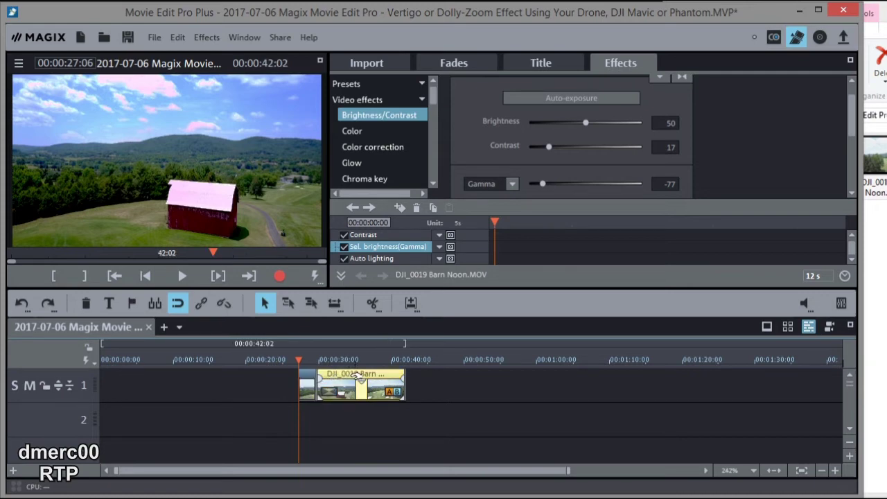
{"action": "left_click", "coordinate": [355, 389]}
{"action": "left_click_drag", "start_coordinate": [356, 389], "coordinate": [339, 423]}
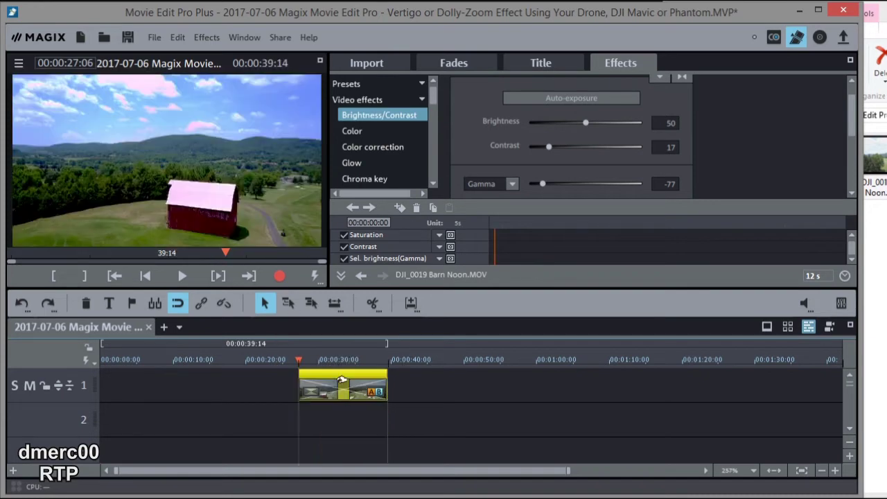
{"action": "left_click_drag", "start_coordinate": [343, 419], "coordinate": [266, 410]}
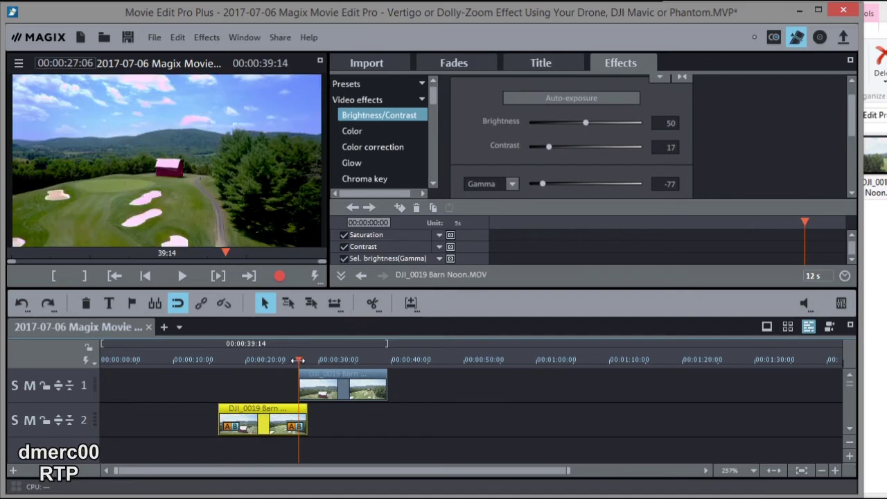
{"action": "left_click_drag", "start_coordinate": [298, 360], "coordinate": [308, 359]}
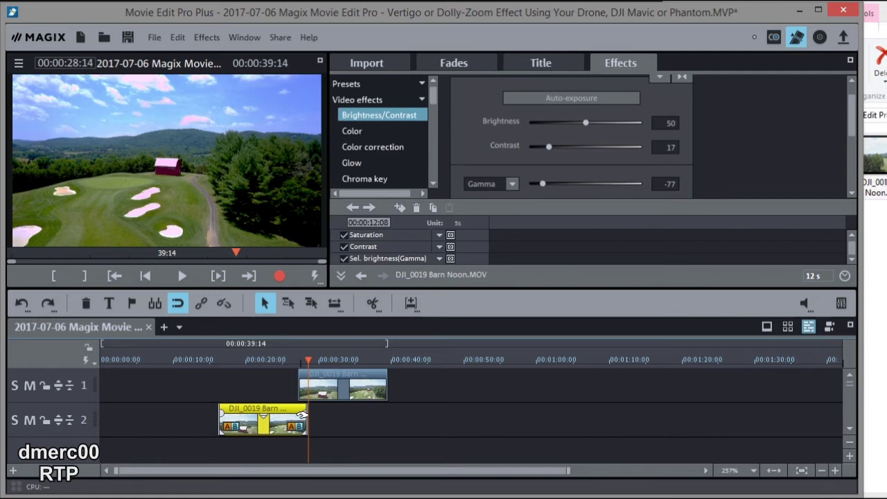
{"action": "left_click", "coordinate": [215, 362]}
Step: At the track-2 clip's first frame, open Camera/Zoom shot and select its starting Image size/position keyframe
{"action": "left_click", "coordinate": [218, 361]}
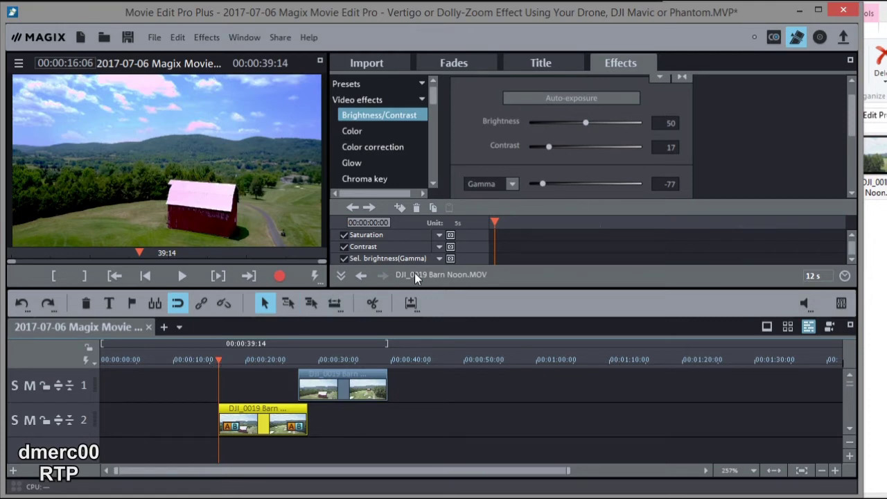
{"action": "left_click", "coordinate": [420, 100]}
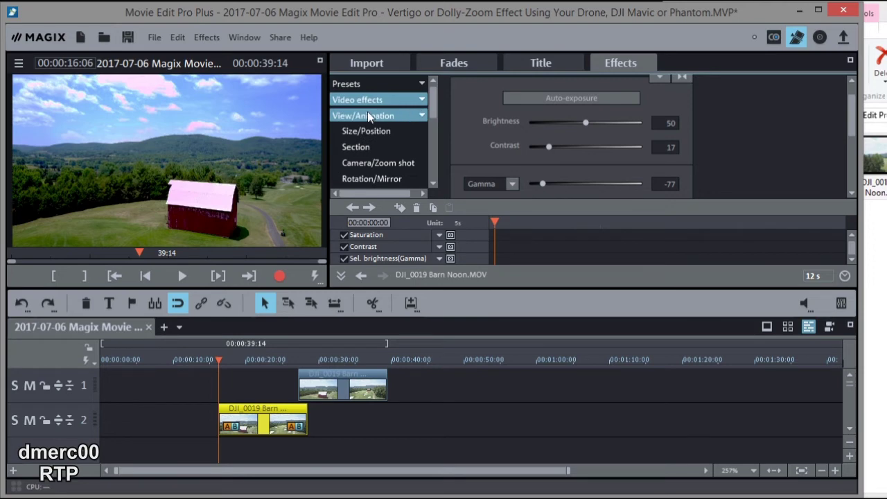
{"action": "left_click", "coordinate": [369, 115]}
{"action": "left_click", "coordinate": [424, 115]}
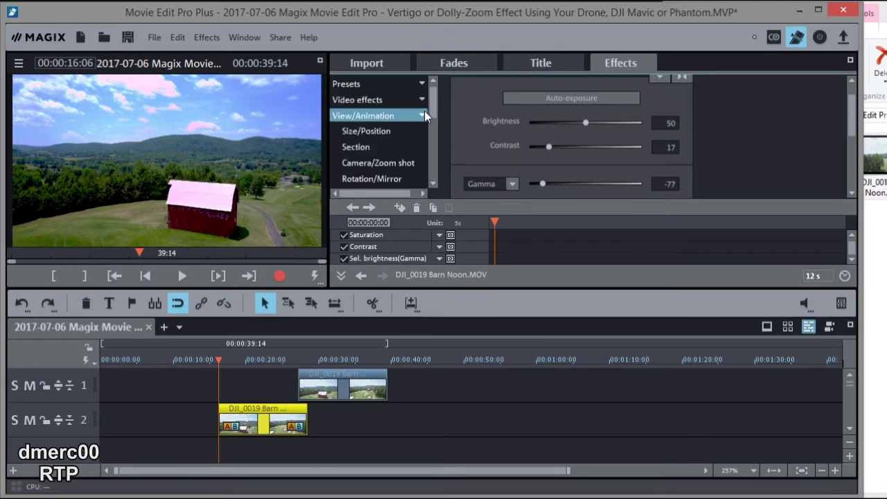
{"action": "left_click", "coordinate": [386, 165]}
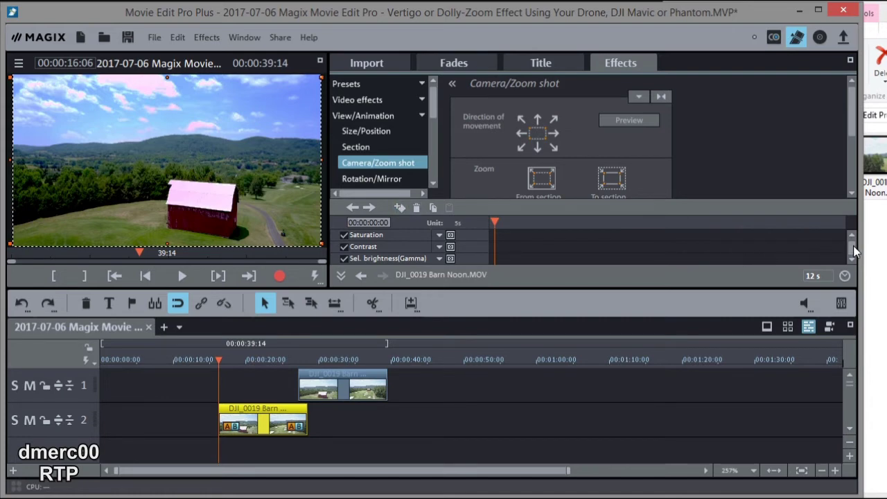
{"action": "scroll", "coordinate": [854, 257], "scroll_direction": "down", "scroll_amount": 3}
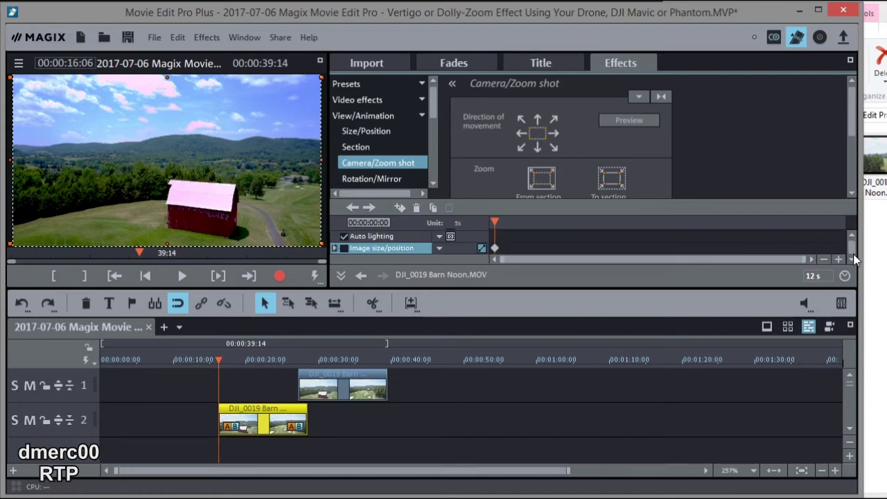
{"action": "left_click", "coordinate": [495, 249]}
Step: Play to the track-2 clip's last frame, 00:00:11:21, and show its editable zoom section frame
{"action": "left_click_drag", "start_coordinate": [216, 355], "coordinate": [298, 361]}
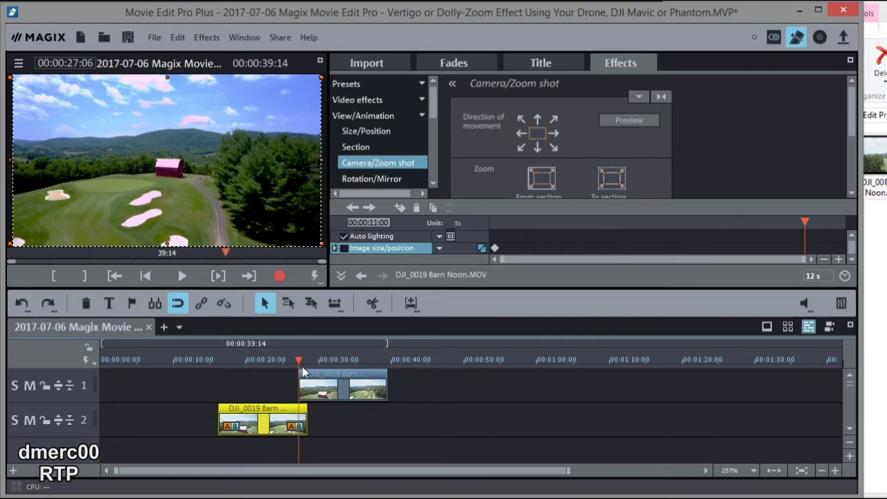
{"action": "key", "text": "space"}
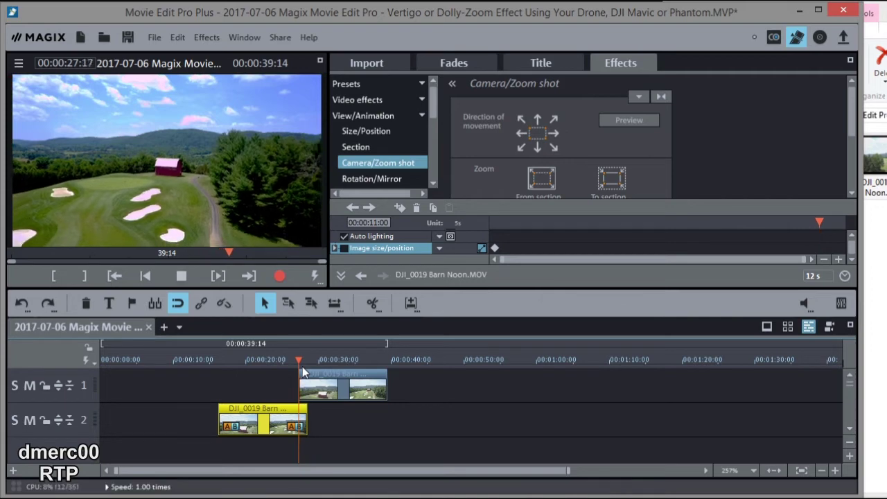
{"action": "key", "text": "space"}
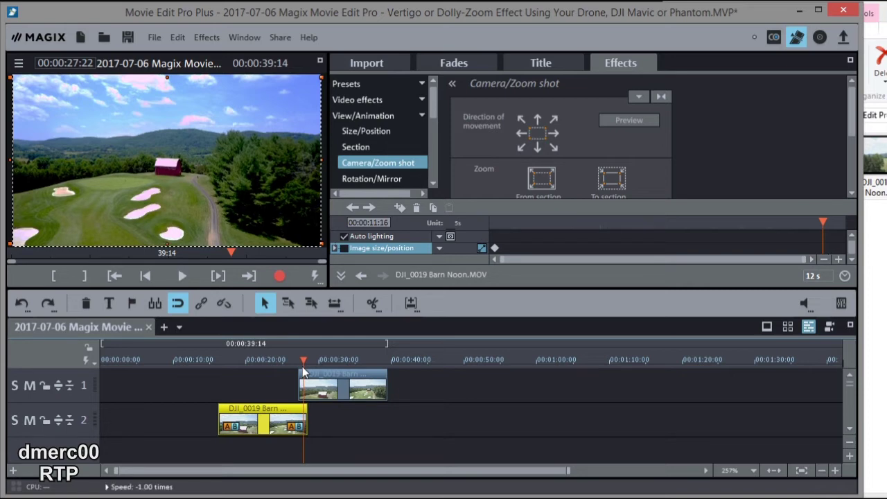
{"action": "key", "text": "space"}
{"action": "key", "text": "space"}
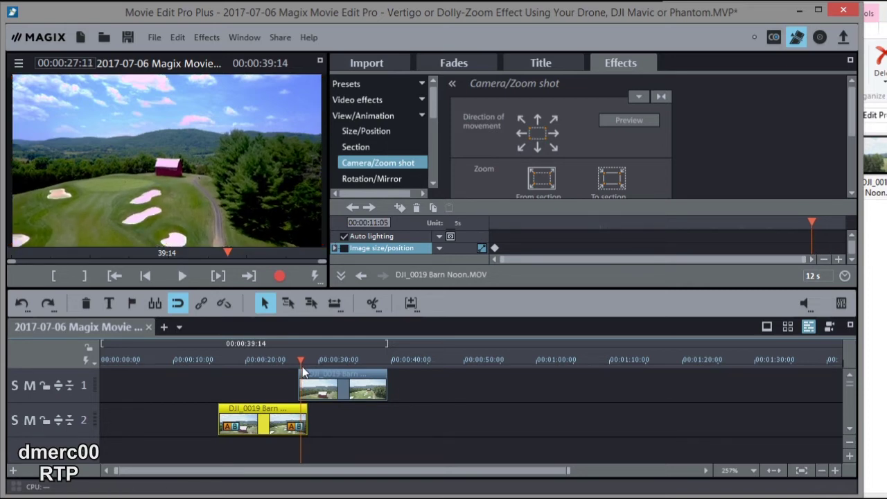
{"action": "key", "text": "space"}
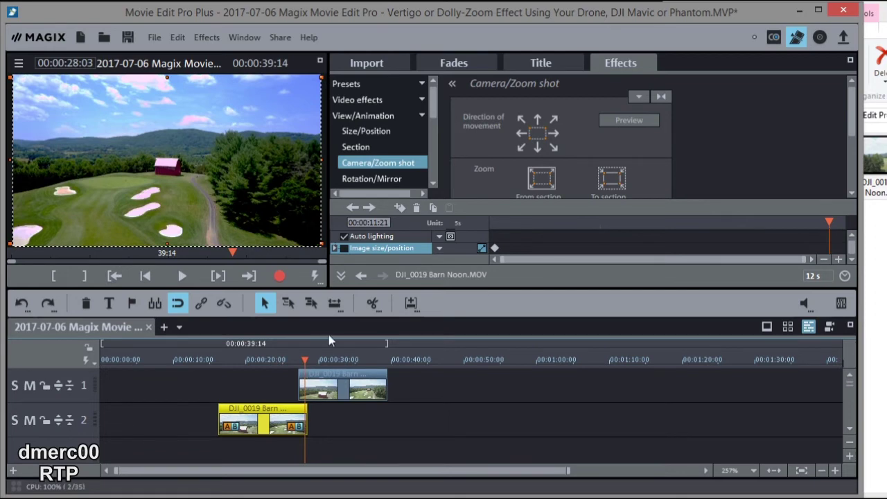
{"action": "left_click", "coordinate": [624, 121]}
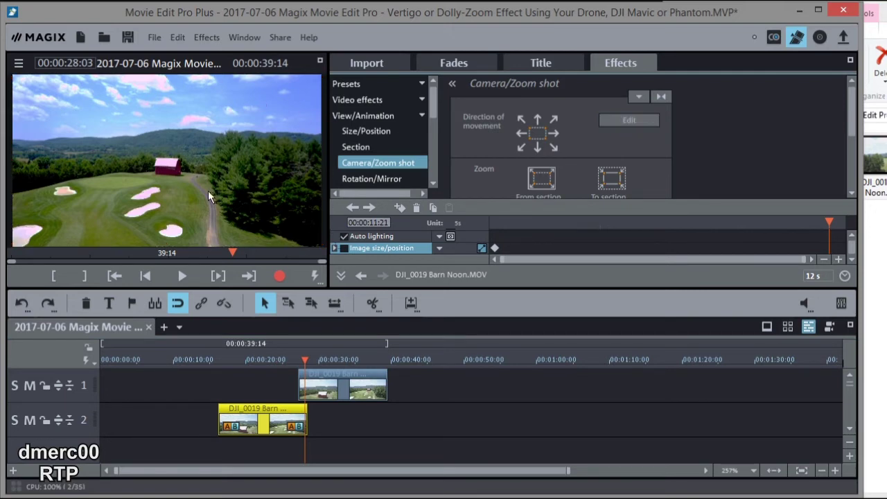
{"action": "left_click", "coordinate": [262, 419]}
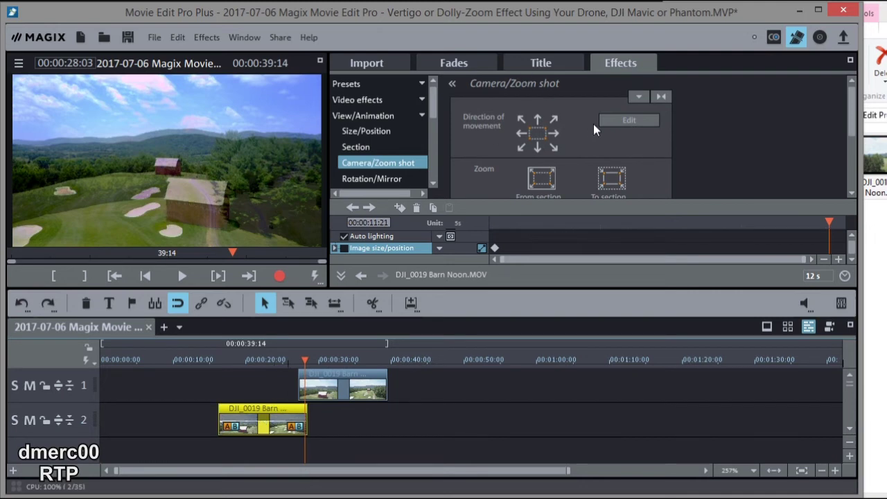
{"action": "left_click", "coordinate": [623, 120]}
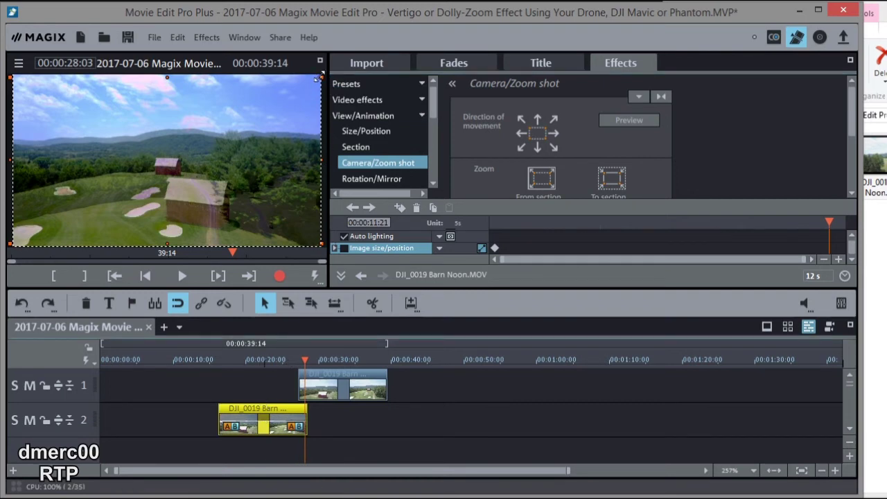
Step: Shrink the end zoom section tightly around the barn, then preview it with track 1 unmuted
{"action": "left_click_drag", "start_coordinate": [317, 78], "coordinate": [95, 202]}
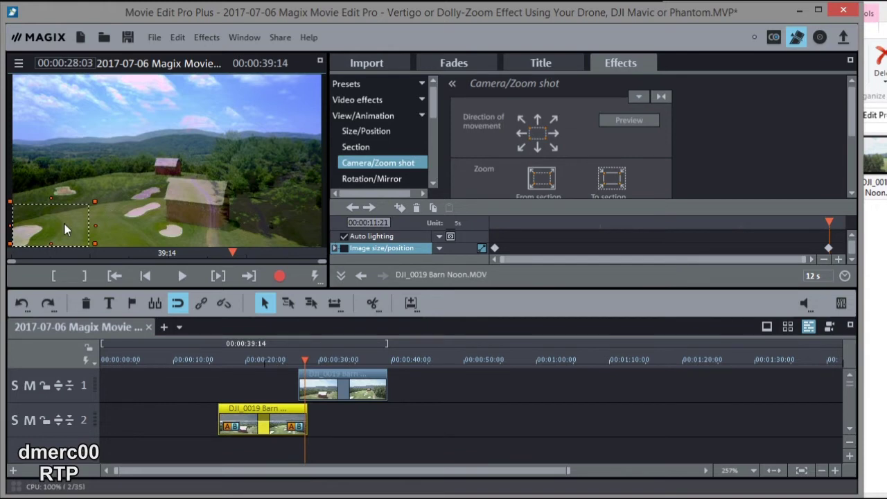
{"action": "left_click_drag", "start_coordinate": [64, 229], "coordinate": [165, 169]}
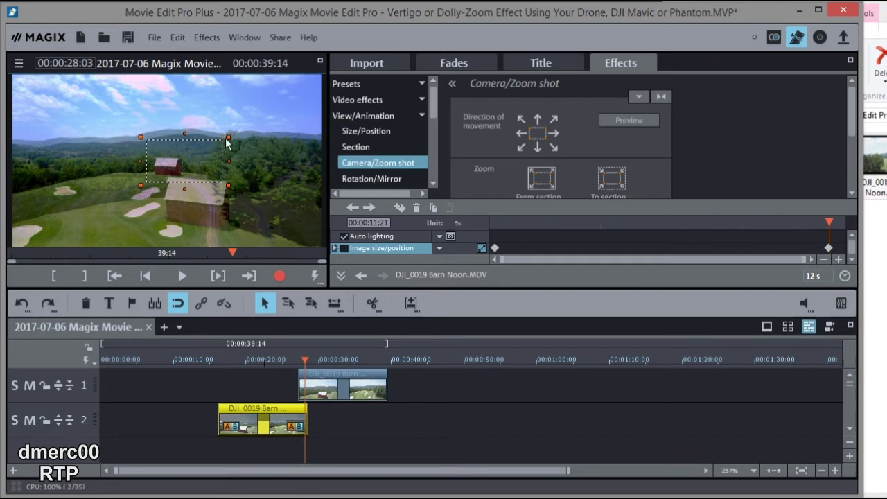
{"action": "left_click", "coordinate": [29, 386]}
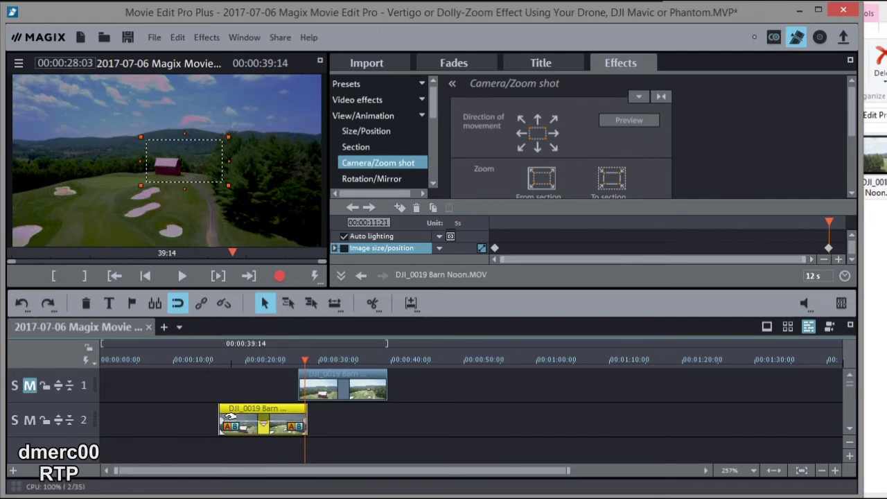
{"action": "left_click_drag", "start_coordinate": [202, 159], "coordinate": [201, 167]}
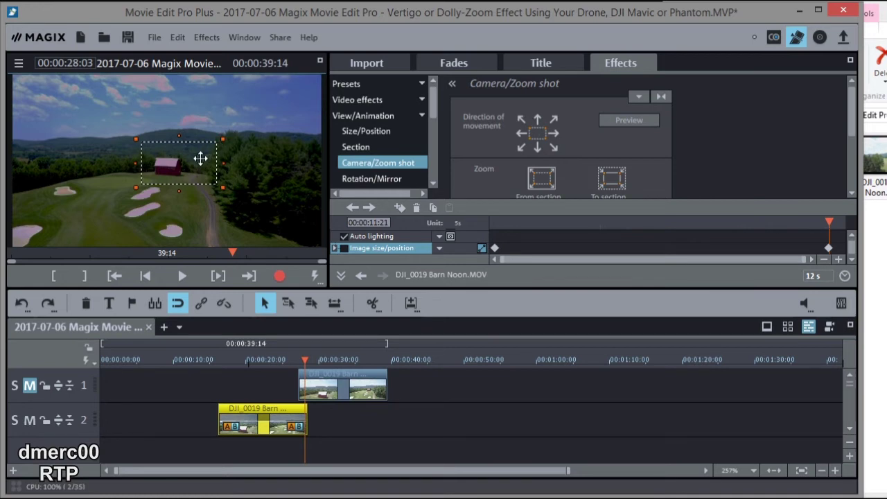
{"action": "mouse_move", "coordinate": [201, 158]}
{"action": "left_mouse_down"}
{"action": "mouse_move", "coordinate": [204, 165]}
{"action": "mouse_move", "coordinate": [236, 138]}
{"action": "mouse_move", "coordinate": [201, 167]}
{"action": "left_mouse_up"}
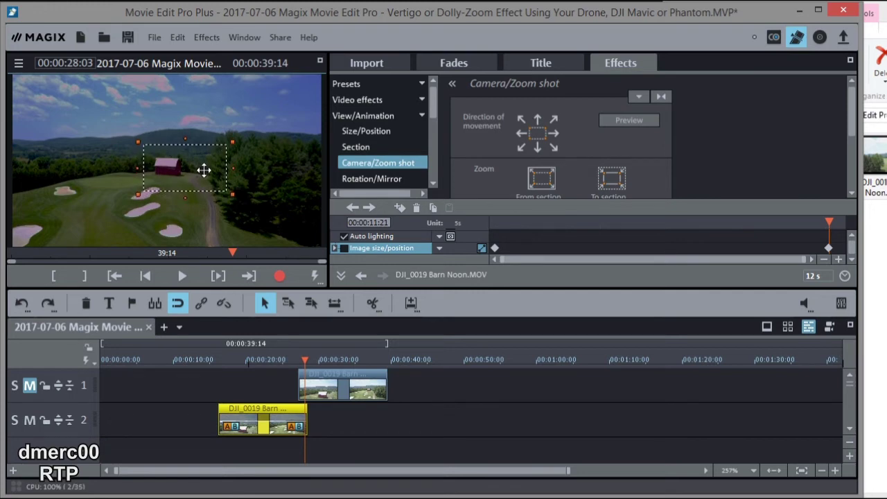
{"action": "left_click", "coordinate": [29, 385]}
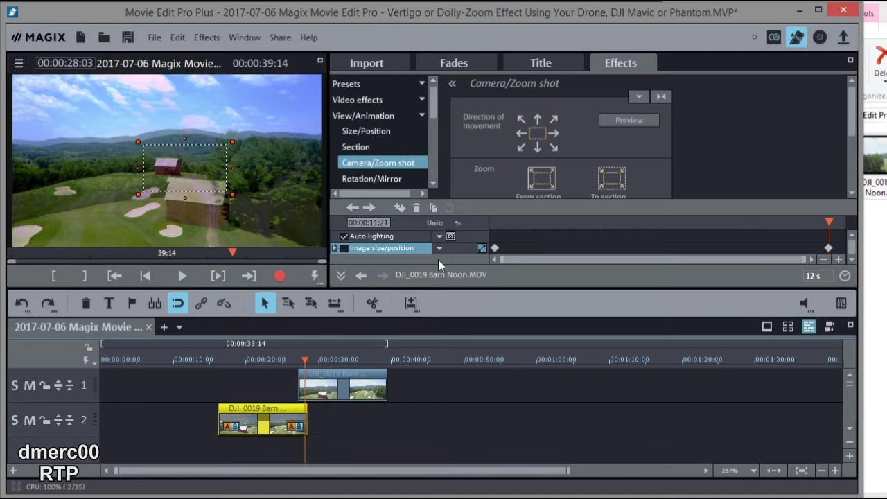
{"action": "left_click", "coordinate": [627, 121]}
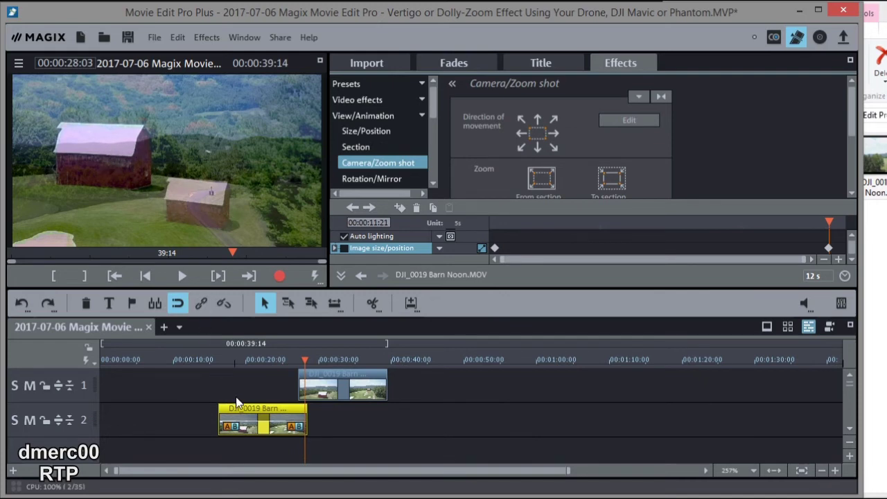
Step: Resize and nudge the end zoom section around the barn, then preview the framing
{"action": "left_click", "coordinate": [621, 119]}
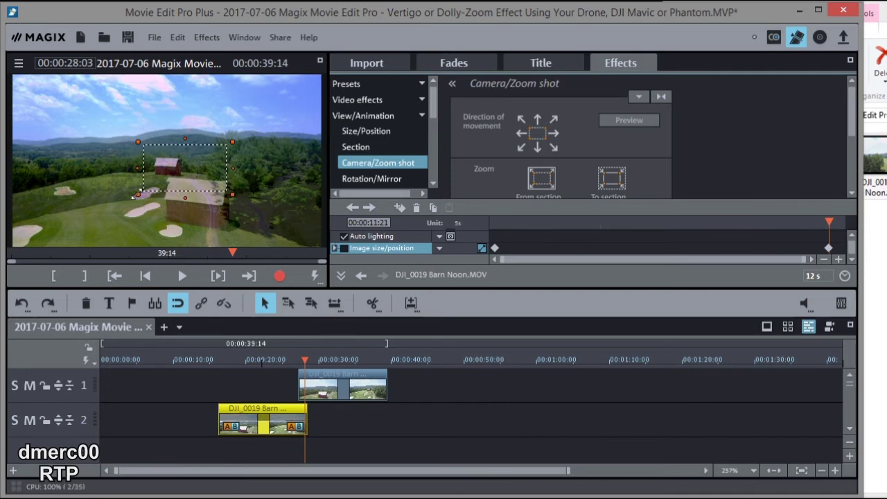
{"action": "left_click_drag", "start_coordinate": [135, 196], "coordinate": [145, 191]}
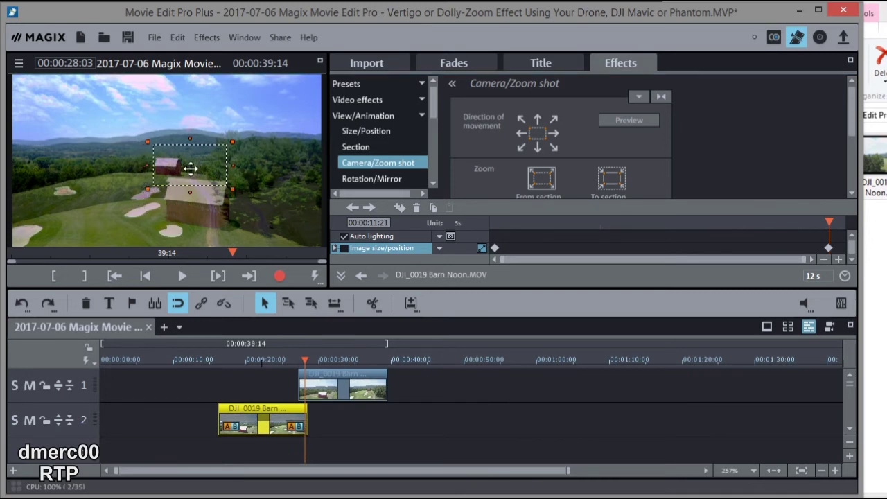
{"action": "left_click_drag", "start_coordinate": [191, 168], "coordinate": [185, 168]}
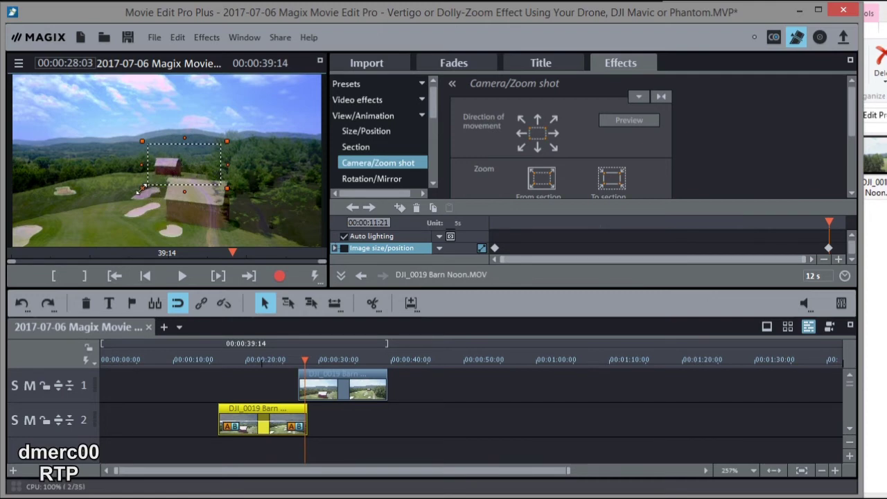
{"action": "left_click_drag", "start_coordinate": [138, 191], "coordinate": [126, 201]}
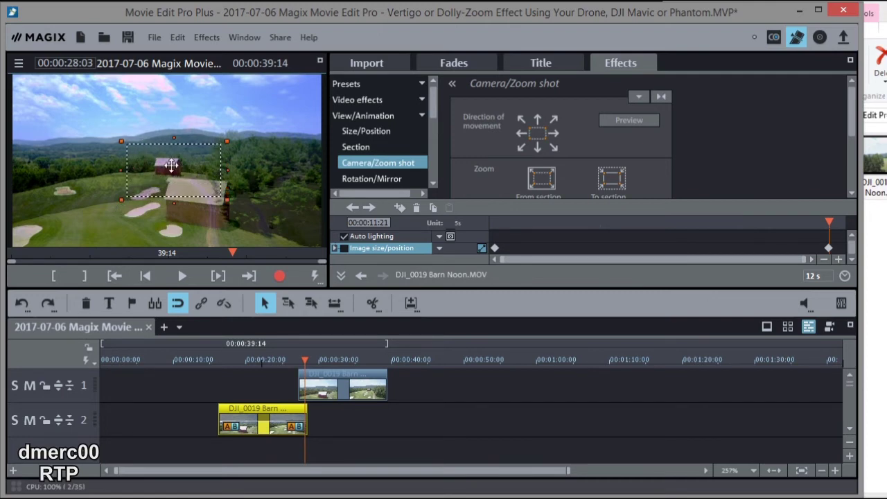
{"action": "left_click_drag", "start_coordinate": [183, 161], "coordinate": [186, 161]}
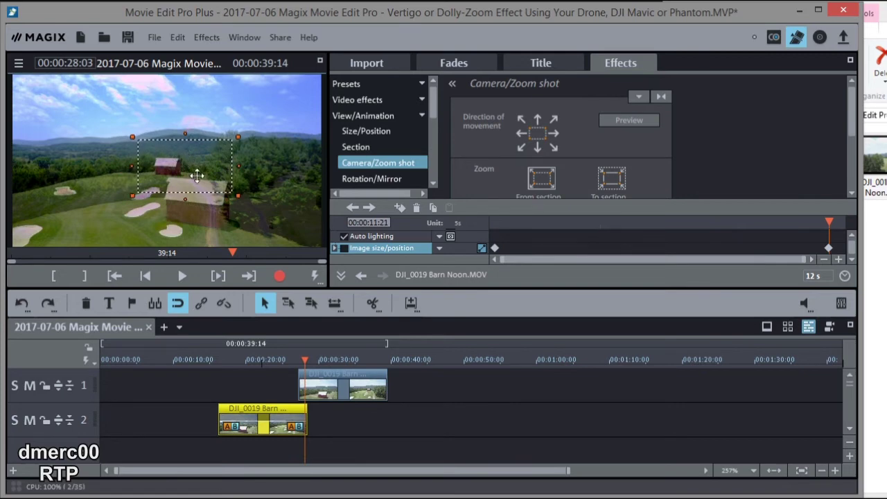
{"action": "left_click", "coordinate": [630, 121]}
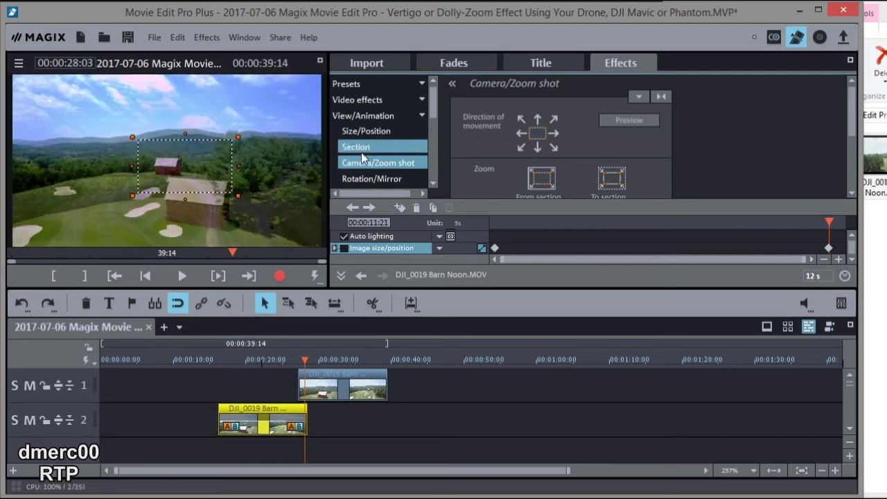
Step: Enlarge the zoom section further and shift it right and up, then select the track-2 barn clip
{"action": "left_click_drag", "start_coordinate": [132, 197], "coordinate": [109, 208]}
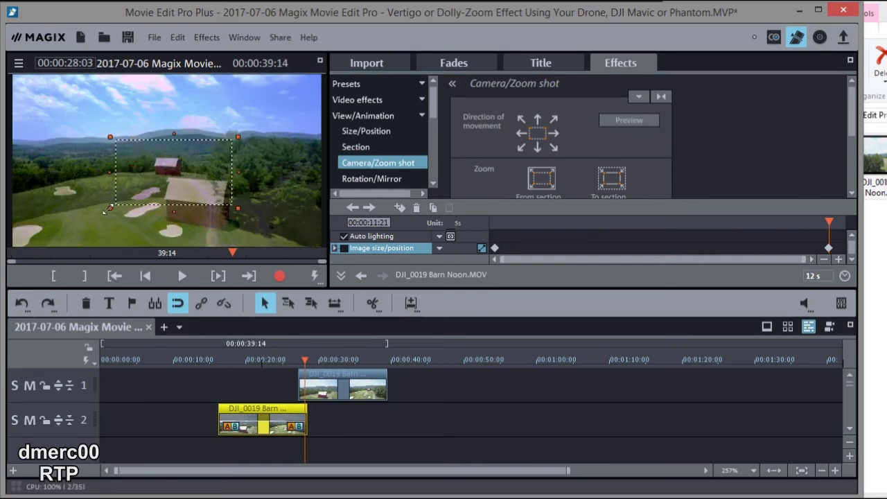
{"action": "left_click_drag", "start_coordinate": [174, 169], "coordinate": [185, 171]}
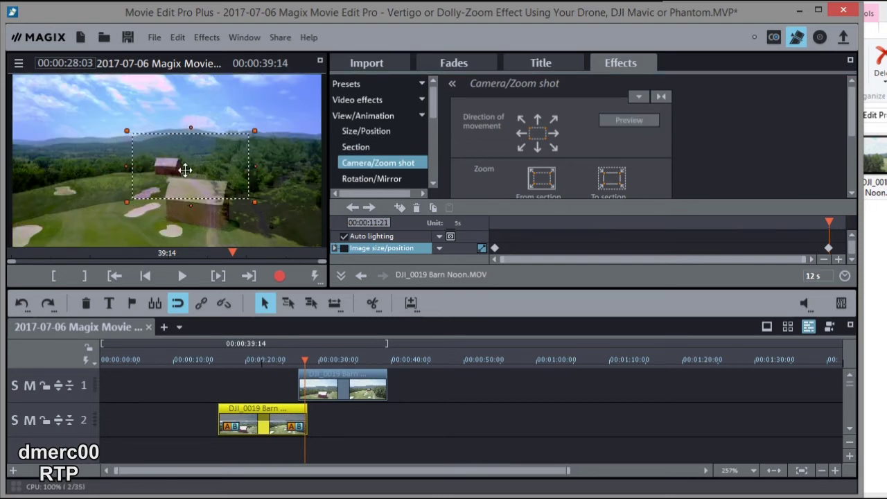
{"action": "left_click", "coordinate": [621, 122]}
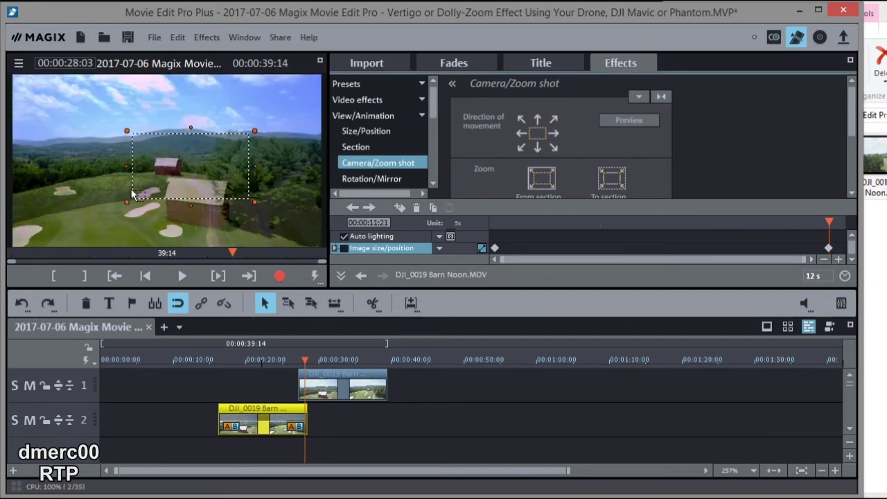
{"action": "left_click_drag", "start_coordinate": [122, 205], "coordinate": [120, 206]}
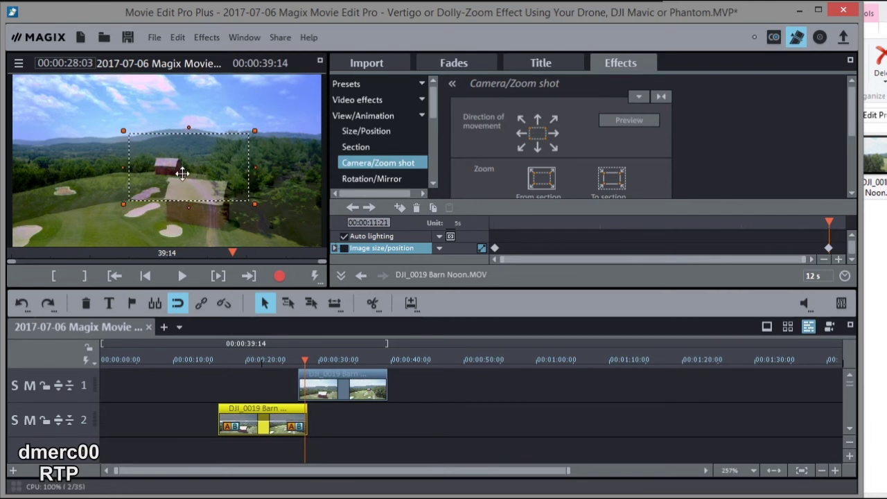
{"action": "left_click_drag", "start_coordinate": [183, 174], "coordinate": [186, 173]}
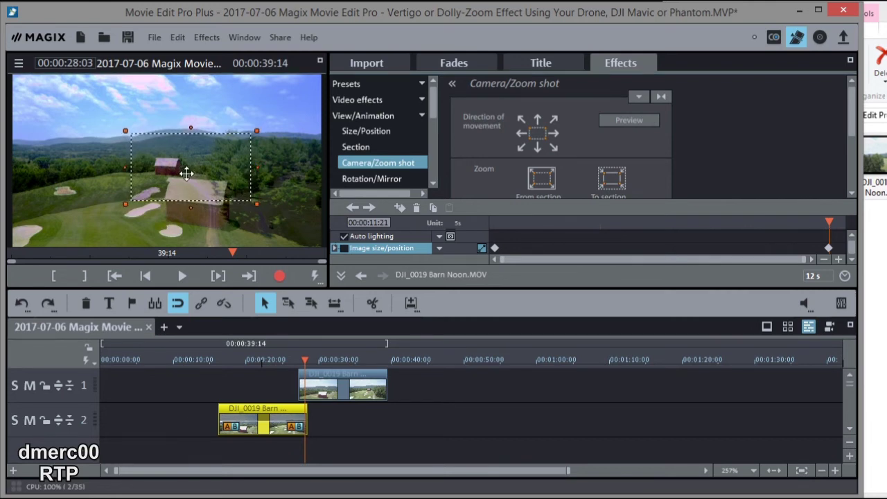
{"action": "left_click", "coordinate": [619, 121]}
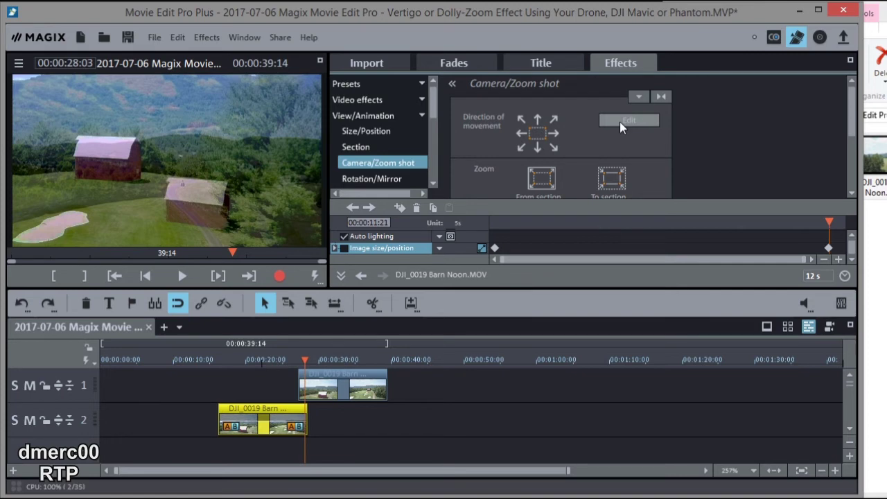
{"action": "left_click", "coordinate": [619, 122]}
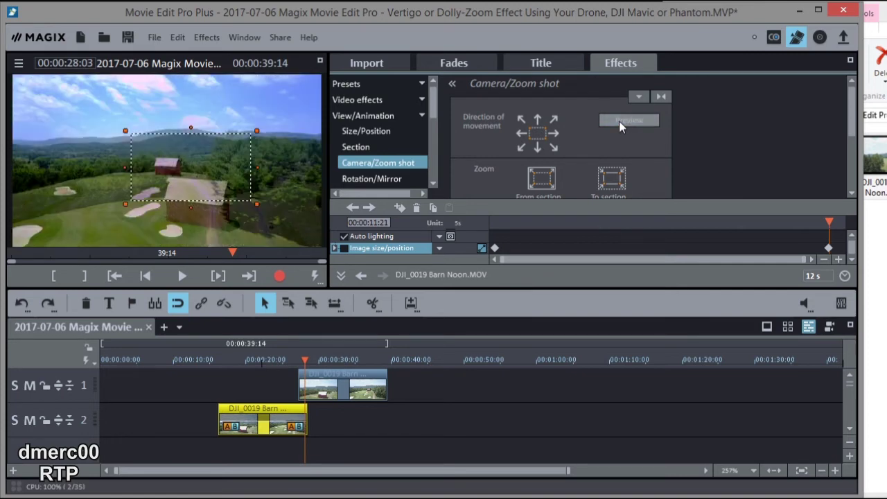
{"action": "left_click", "coordinate": [263, 409]}
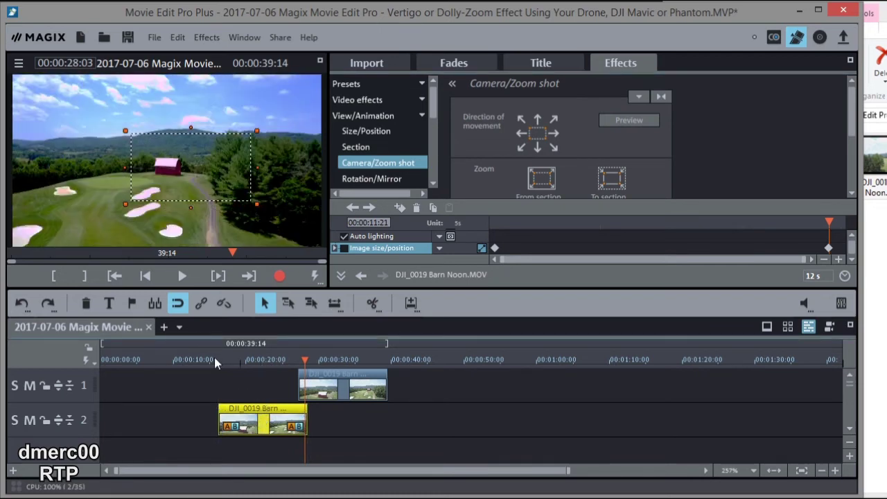
{"action": "left_click", "coordinate": [216, 360]}
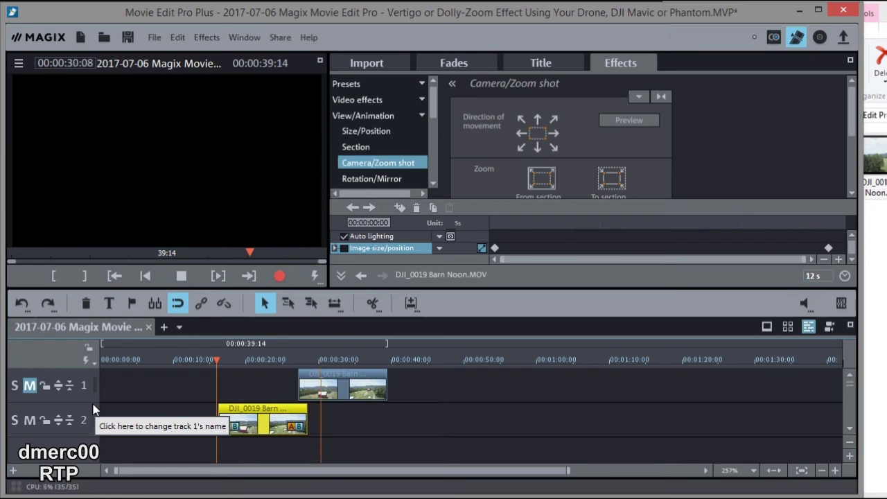
{"action": "key", "text": "space"}
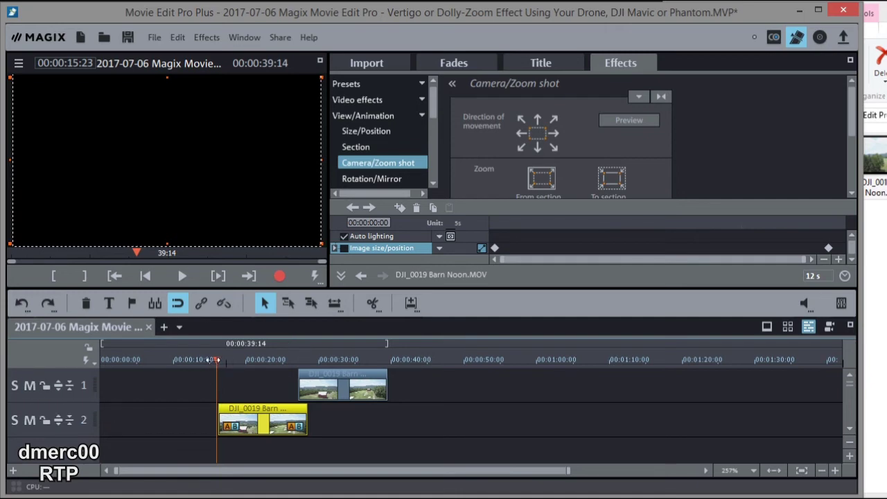
{"action": "left_click_drag", "start_coordinate": [215, 359], "coordinate": [300, 361]}
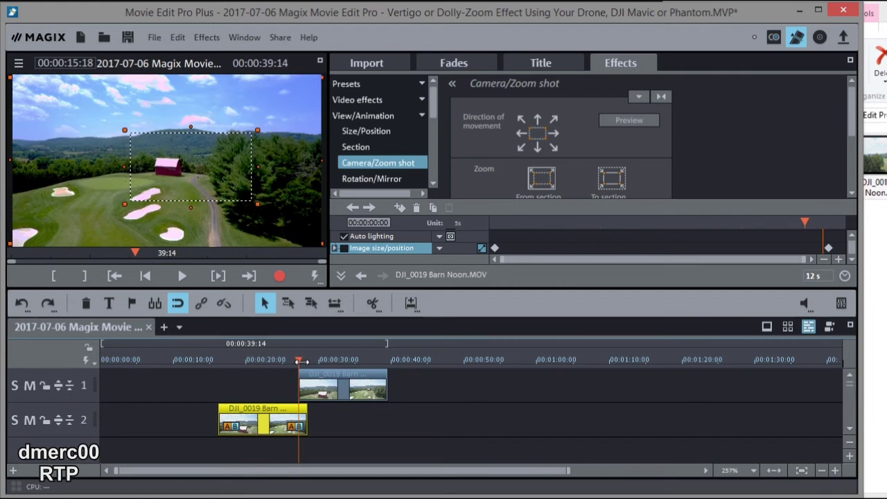
Step: On the last keyframe, move the end zoom section slightly left and up
{"action": "key", "text": "space"}
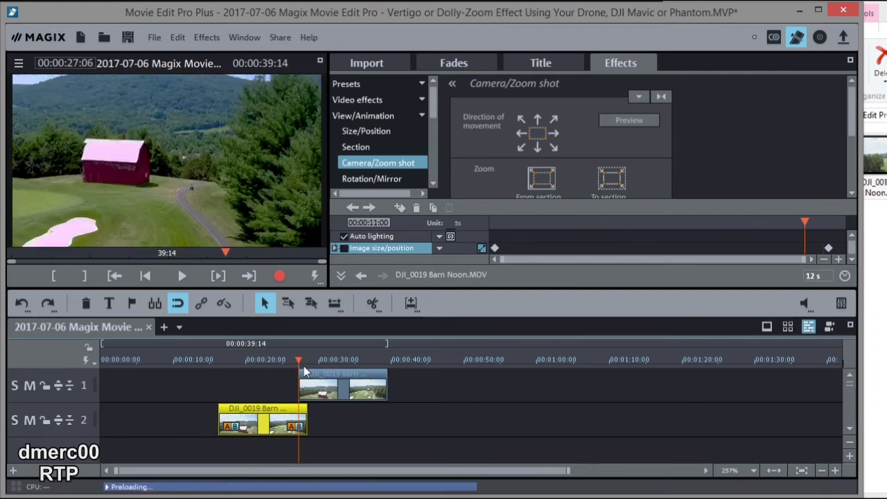
{"action": "key", "text": "space"}
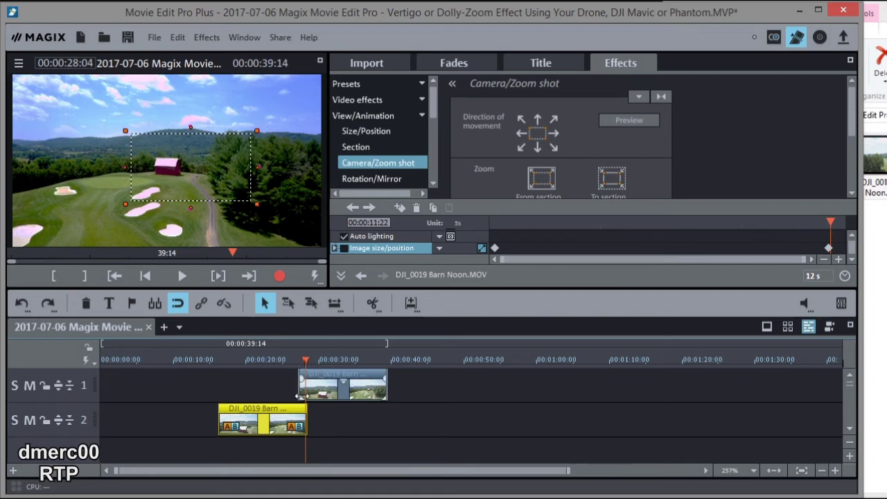
{"action": "left_click", "coordinate": [828, 247]}
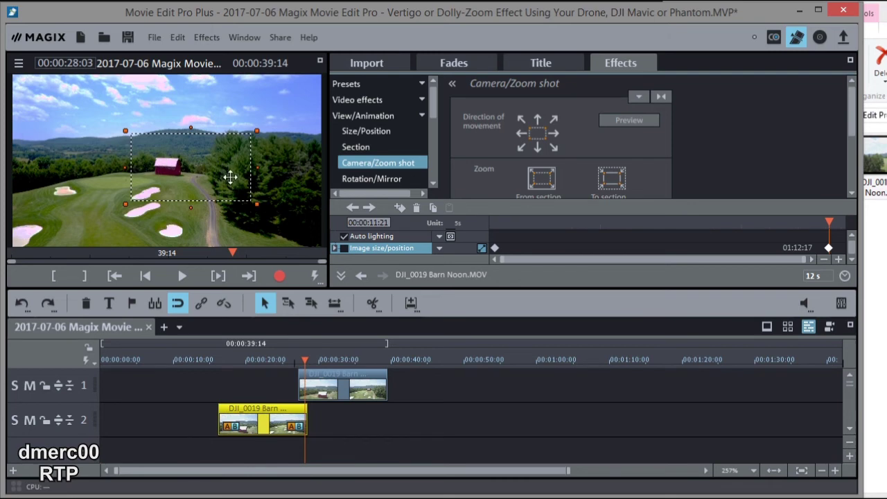
{"action": "left_click_drag", "start_coordinate": [230, 177], "coordinate": [222, 174]}
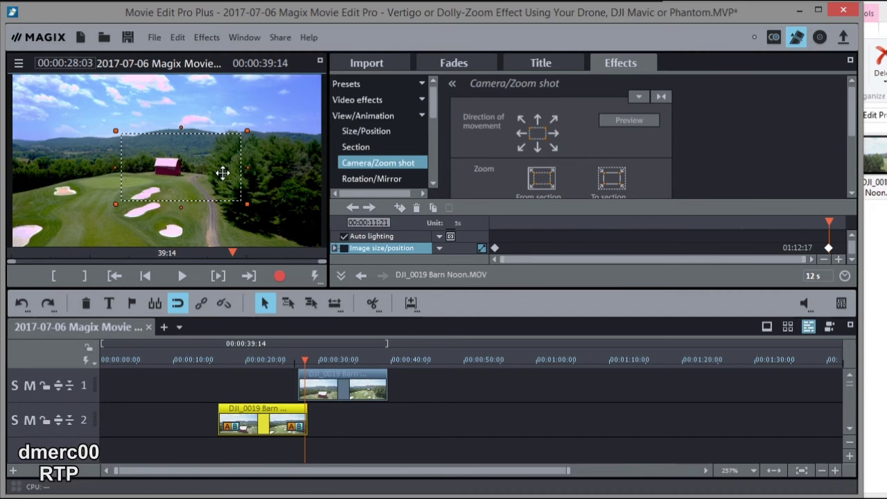
{"action": "left_click_drag", "start_coordinate": [222, 173], "coordinate": [223, 166]}
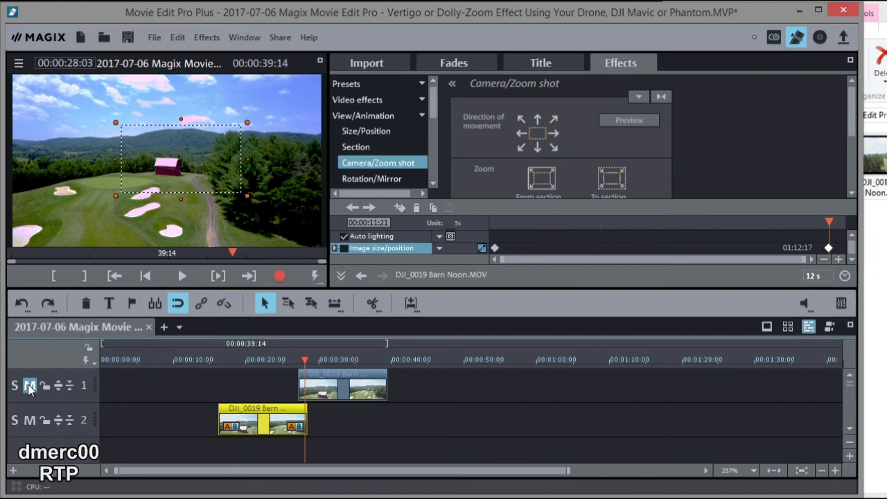
Step: Play the track-2 barn clip from its start to watch the zoom toward the barn
{"action": "left_click", "coordinate": [216, 359]}
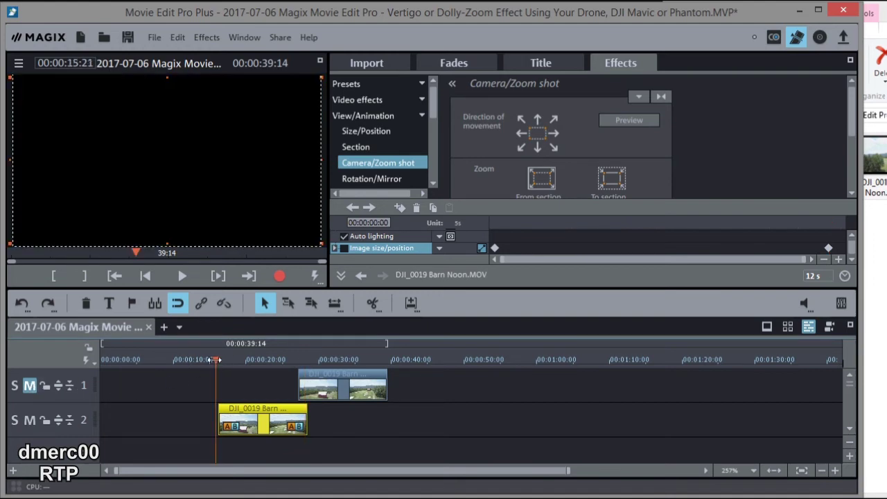
{"action": "left_click_drag", "start_coordinate": [216, 361], "coordinate": [219, 361]}
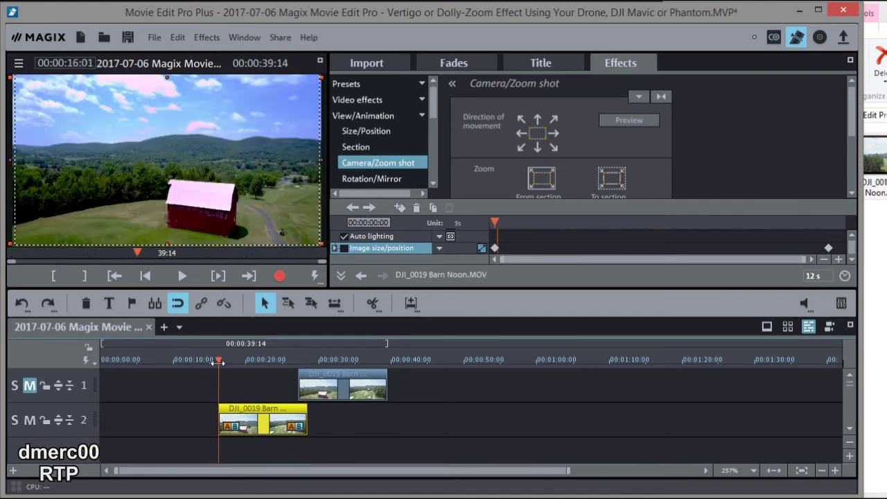
{"action": "key", "text": "space"}
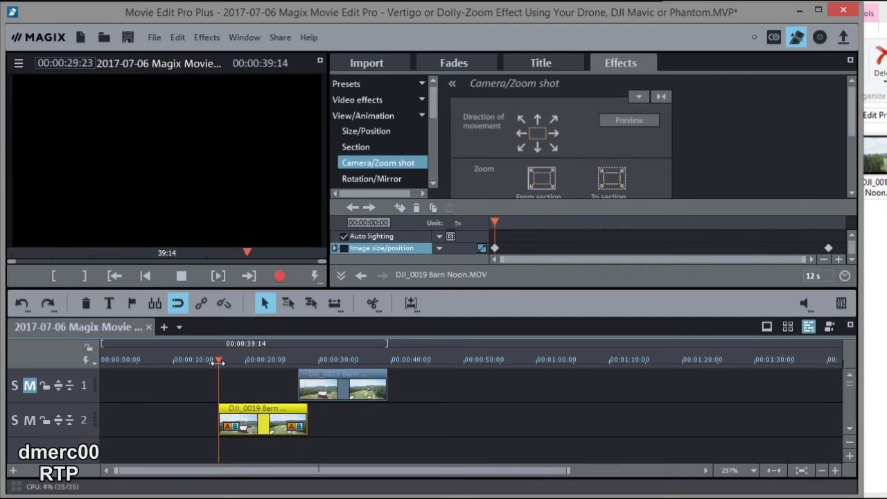
{"action": "key", "text": "space"}
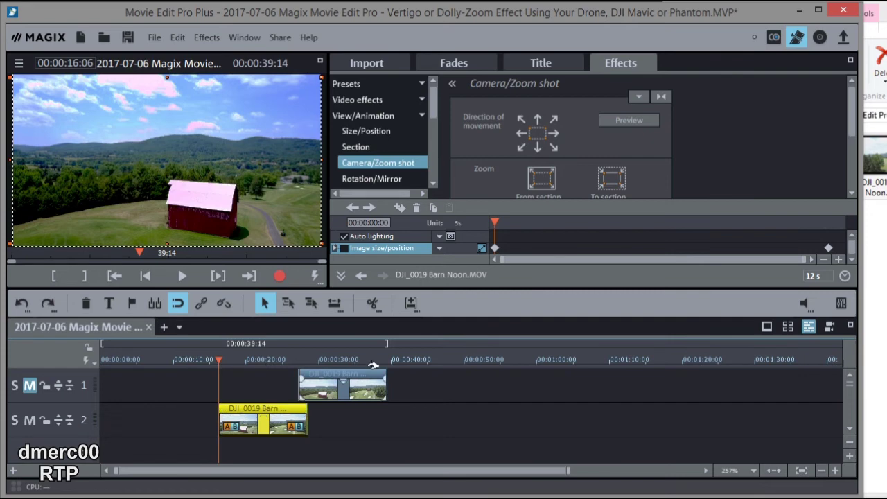
Step: Delete the barn clip on track 1 and select the remaining track-2 barn clip
{"action": "left_click", "coordinate": [330, 374]}
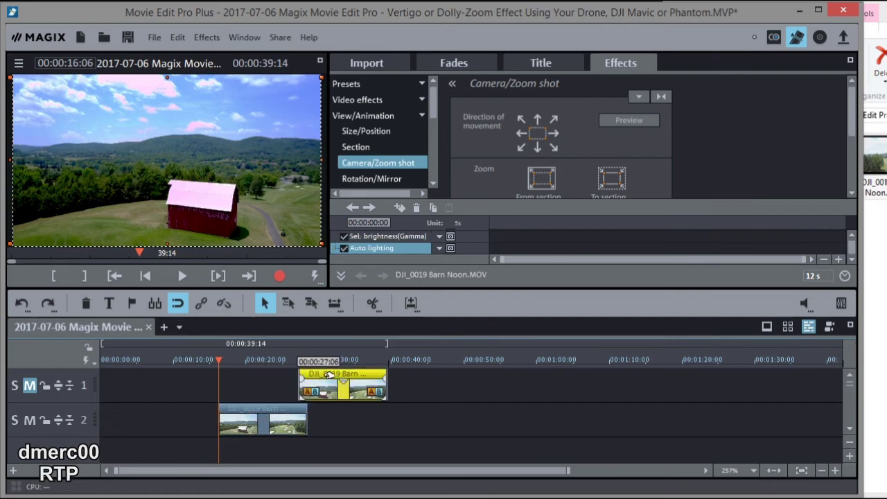
{"action": "left_click_drag", "start_coordinate": [328, 374], "coordinate": [382, 378]}
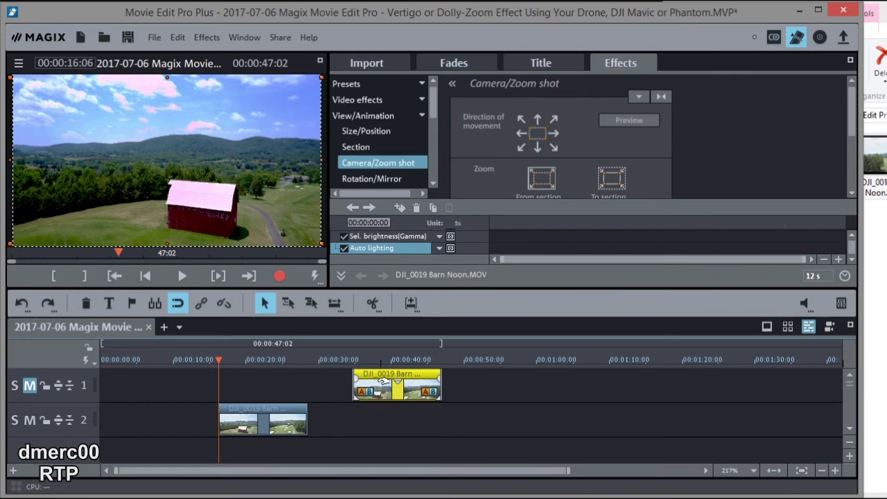
{"action": "key", "text": "Delete"}
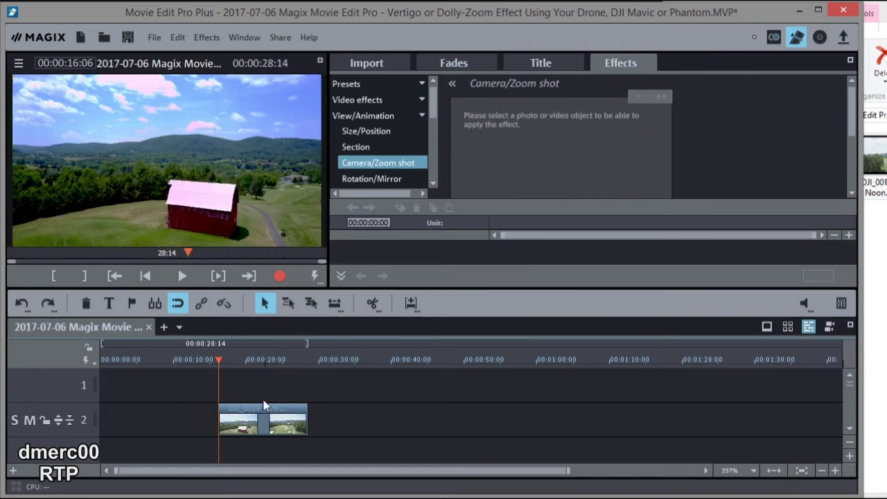
{"action": "left_click", "coordinate": [268, 418]}
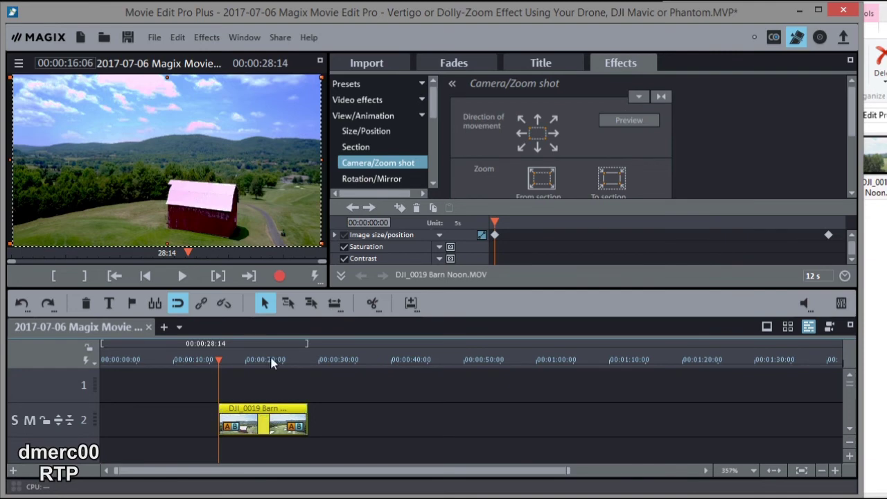
Step: Set in- and out-points at the barn clip's start and end, giving a 00:00:12:00 range
{"action": "left_click", "coordinate": [54, 277]}
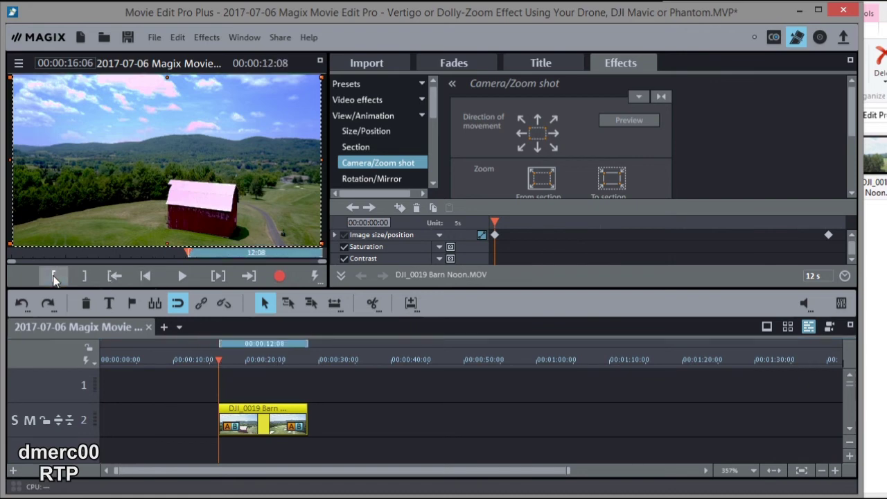
{"action": "left_click", "coordinate": [302, 366]}
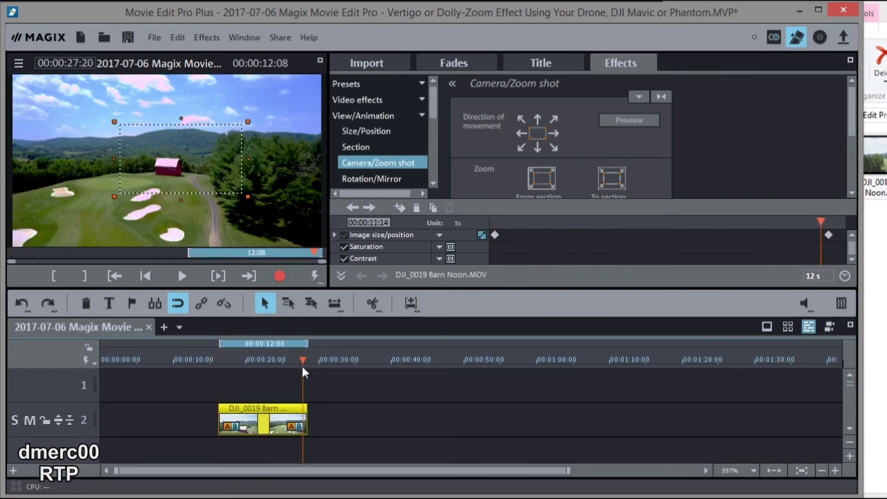
{"action": "left_click", "coordinate": [307, 366]}
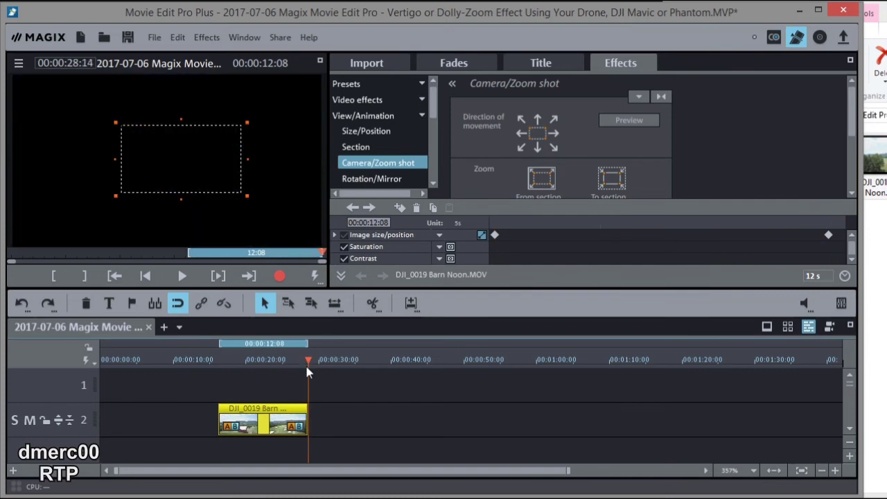
{"action": "left_click", "coordinate": [306, 367]}
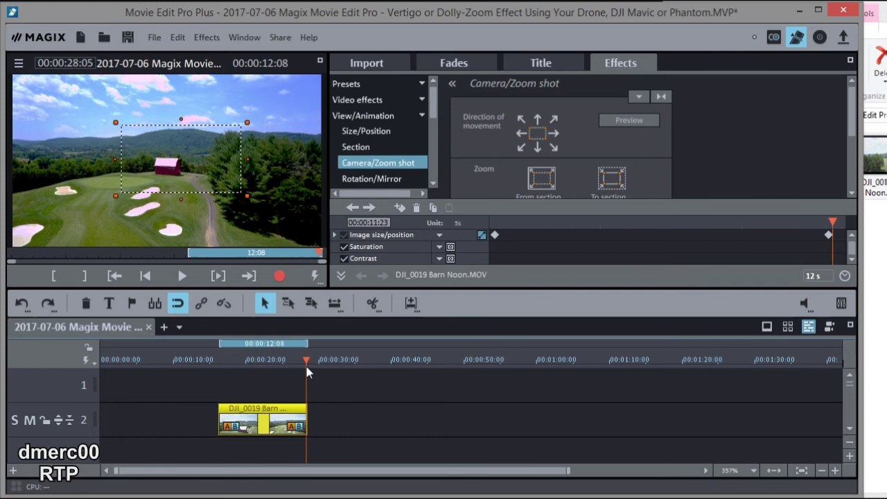
{"action": "left_click", "coordinate": [85, 277]}
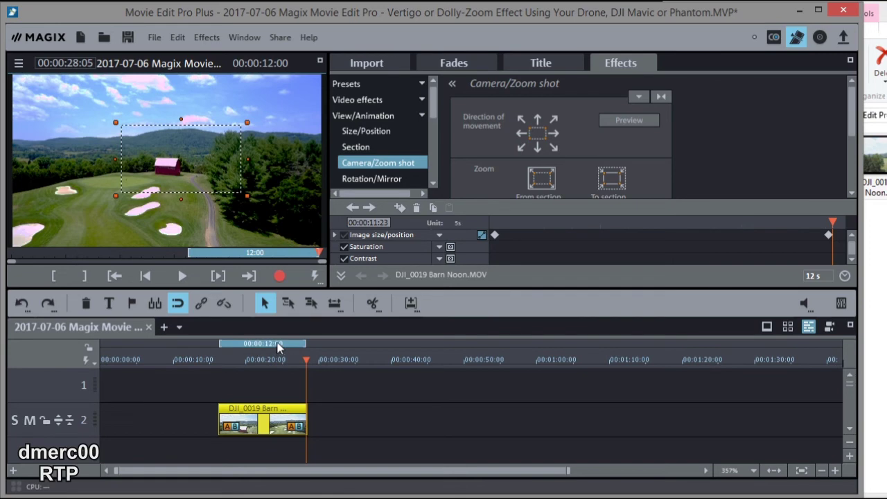
Step: Open the MAGIX video export dialog under File > Export movie
{"action": "left_click", "coordinate": [153, 39]}
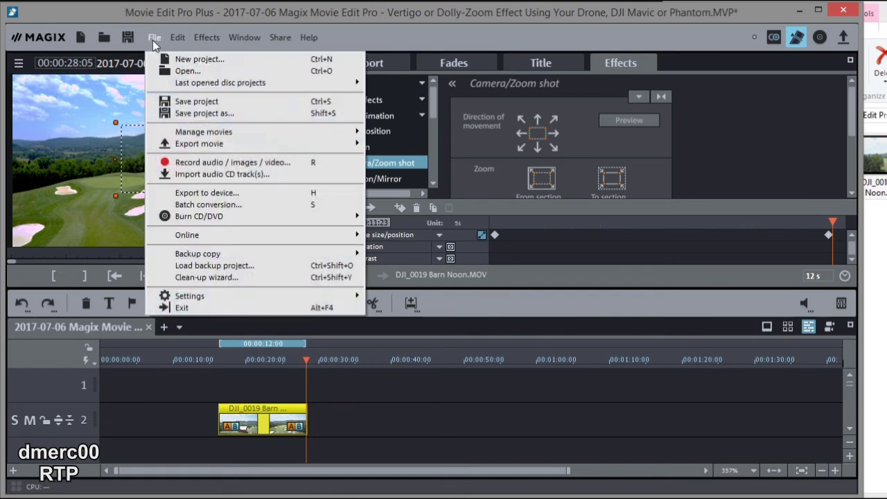
{"action": "mouse_move", "coordinate": [194, 145]}
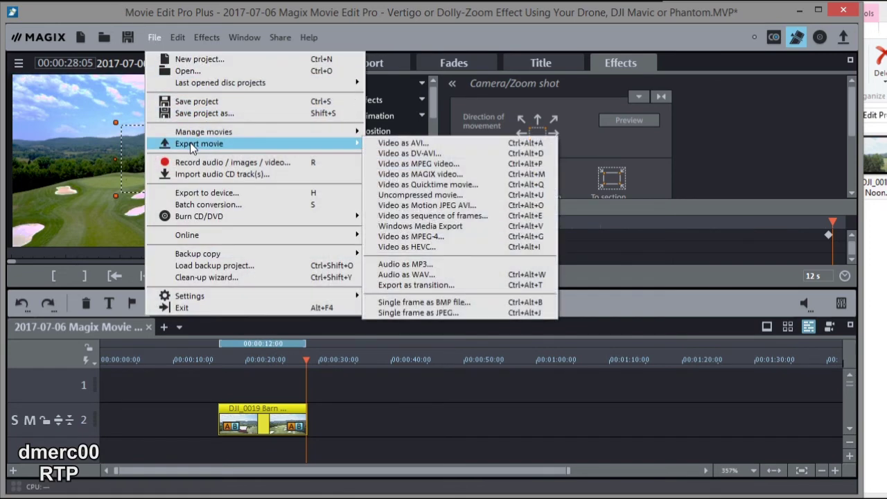
{"action": "left_click", "coordinate": [426, 175]}
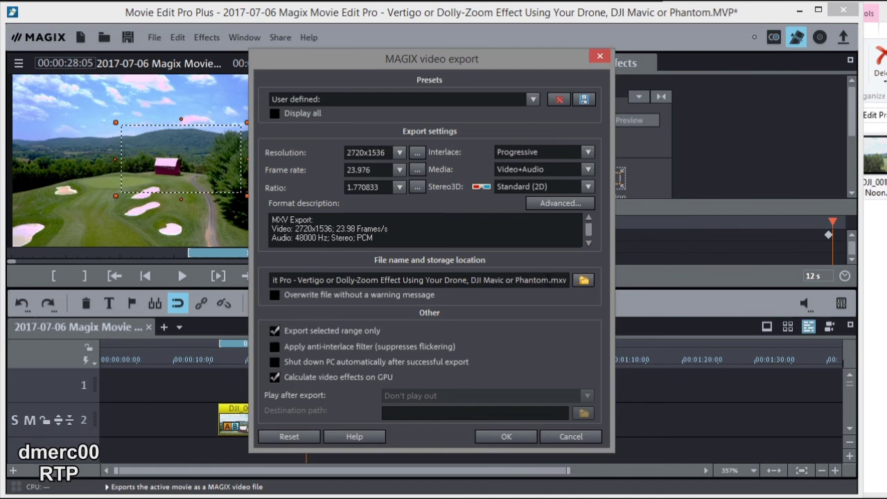
Step: Trim the file name to end in Vertigo.mxv and set export to 1280x720 at 24 fps
{"action": "left_click_drag", "start_coordinate": [549, 280], "coordinate": [325, 280]}
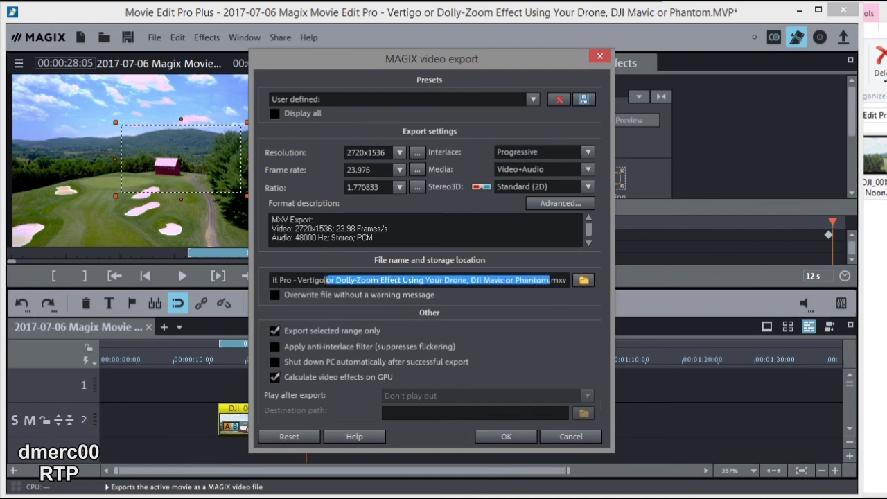
{"action": "key", "text": "BackSpace"}
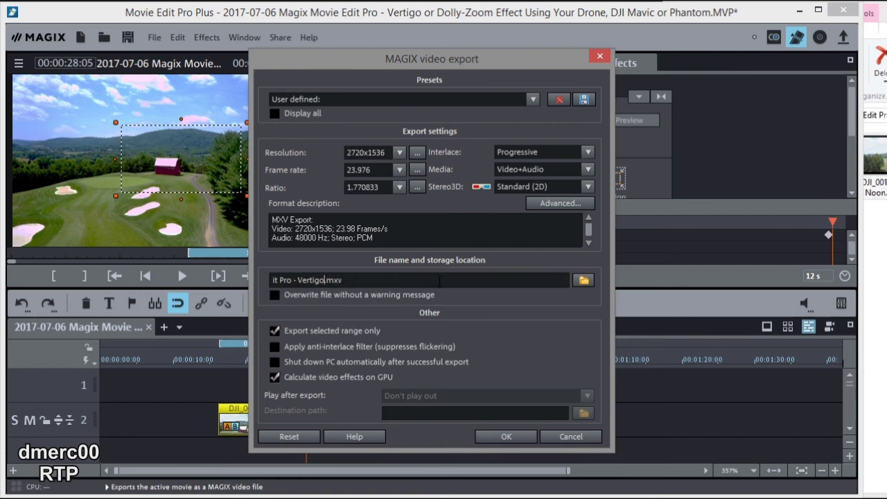
{"action": "left_click", "coordinate": [398, 152]}
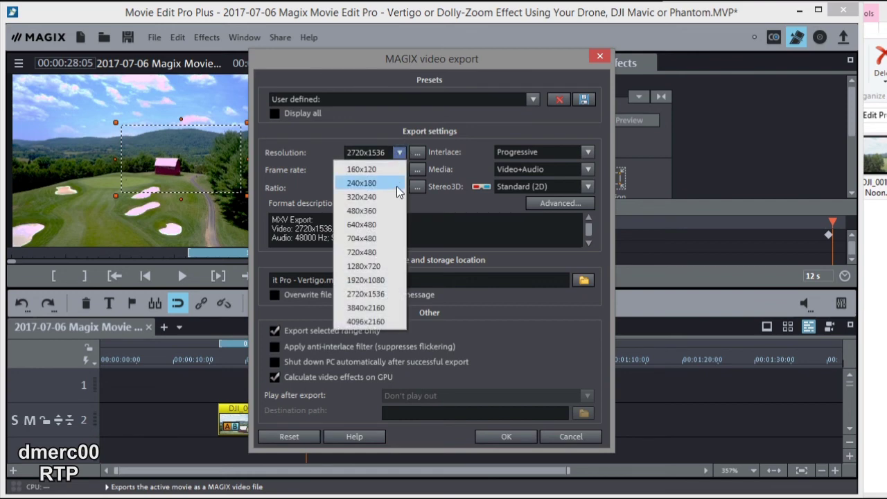
{"action": "left_click", "coordinate": [372, 265]}
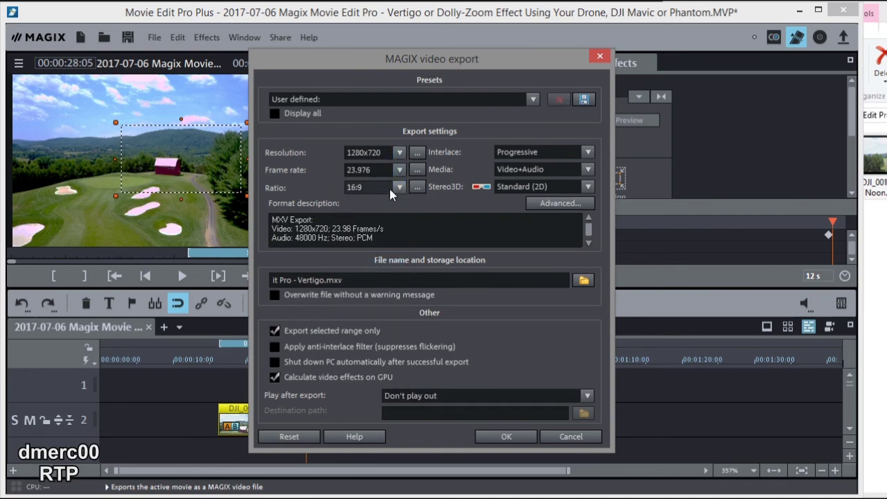
{"action": "left_click", "coordinate": [398, 170]}
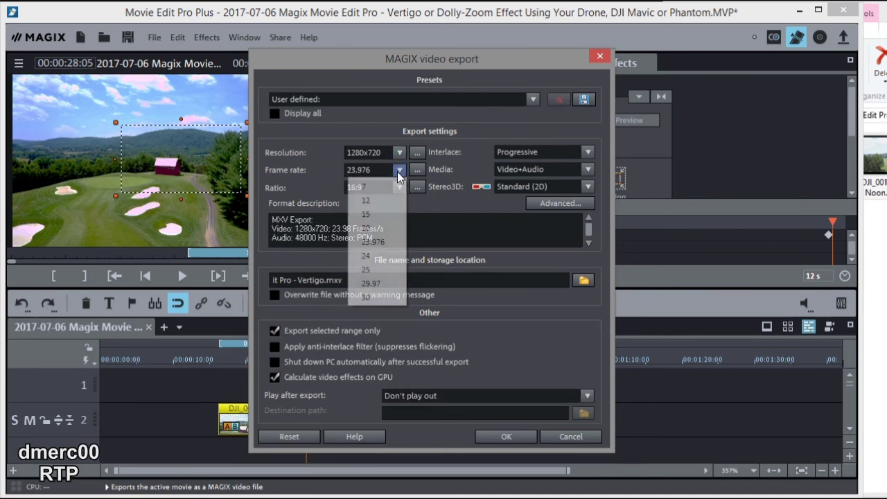
{"action": "left_click", "coordinate": [383, 283]}
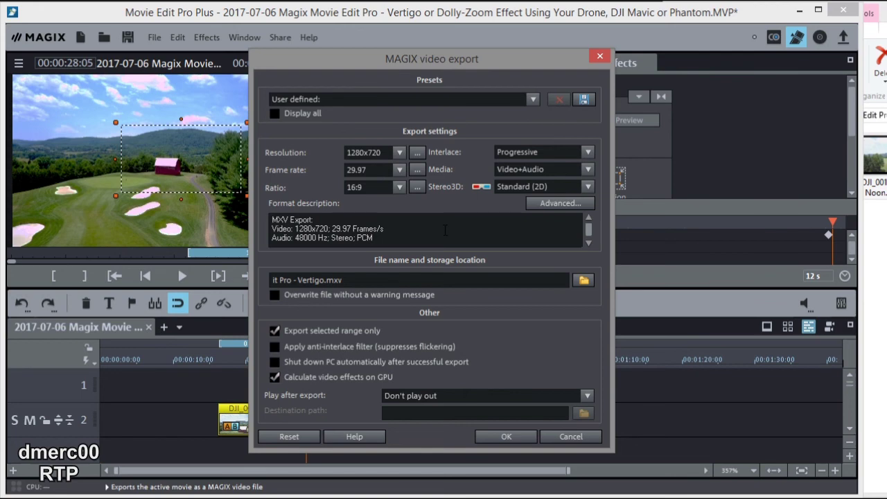
{"action": "left_click", "coordinate": [398, 172]}
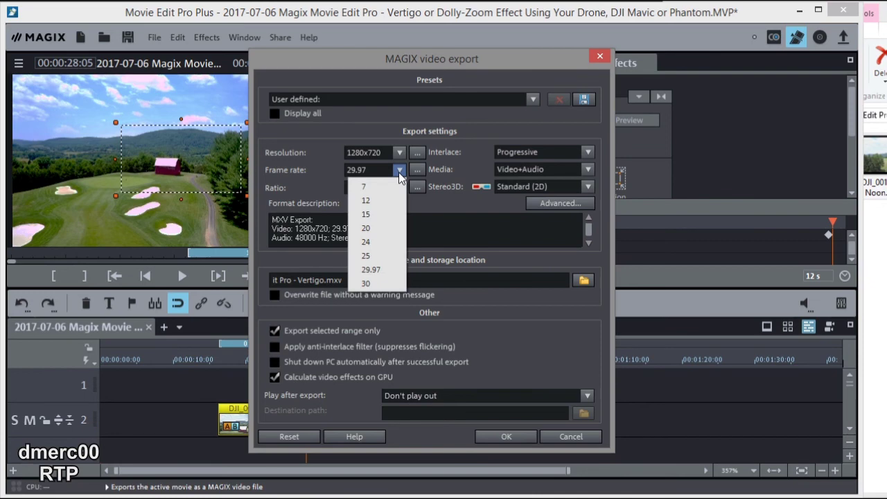
{"action": "left_click", "coordinate": [382, 243]}
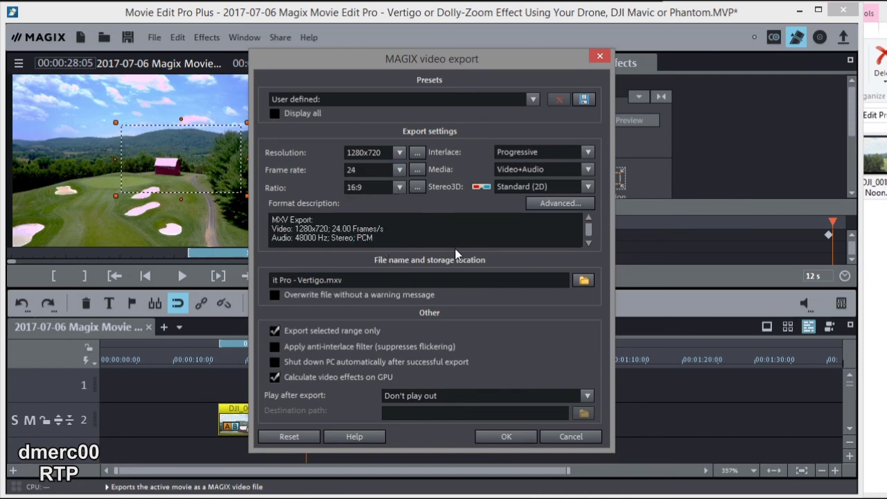
{"action": "left_click", "coordinate": [504, 441]}
Step: Continue past the aspect-ratio and frame-rate warnings to export the 720p MAGIX video
{"action": "left_click", "coordinate": [616, 324]}
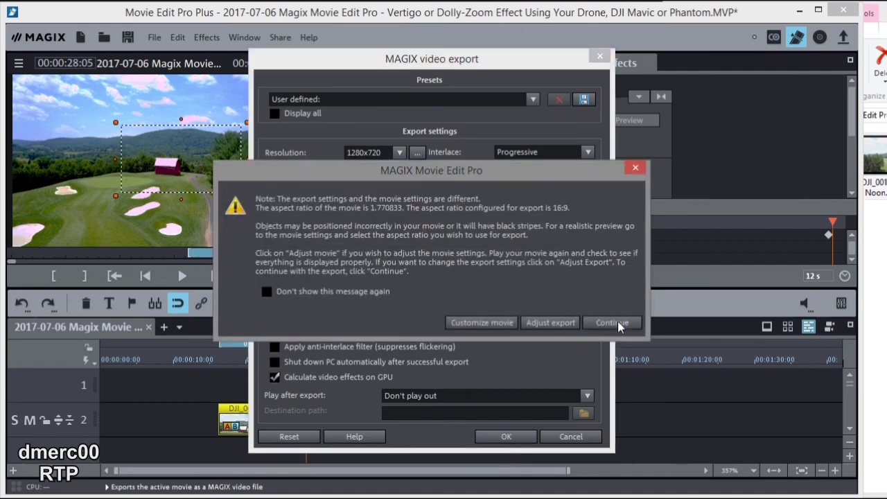
{"action": "left_click", "coordinate": [618, 326]}
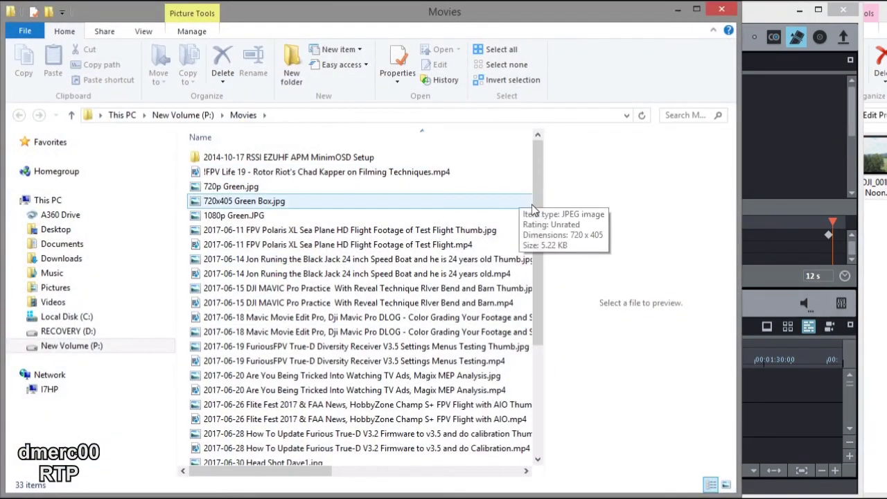
Step: Place the Movies folder beside the editor and drag Vertigo.mxv into the timeline
{"action": "left_click_drag", "start_coordinate": [537, 212], "coordinate": [500, 383]}
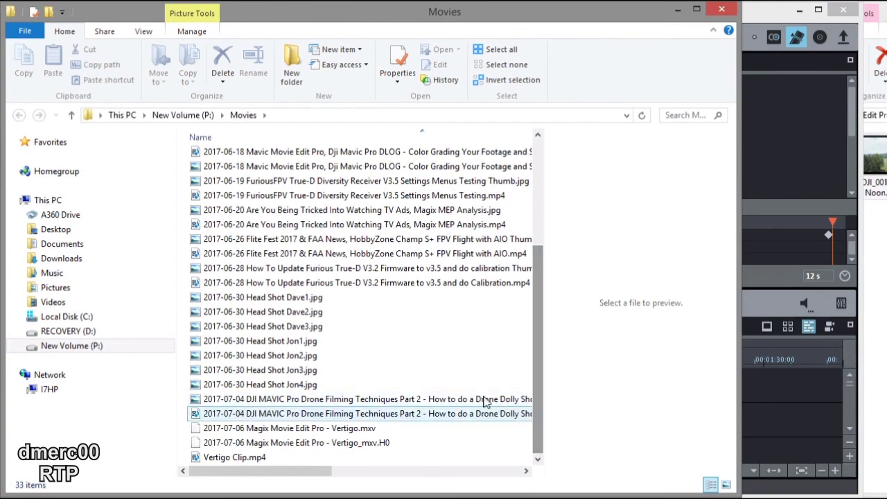
{"action": "left_click_drag", "start_coordinate": [388, 11], "coordinate": [886, 11]}
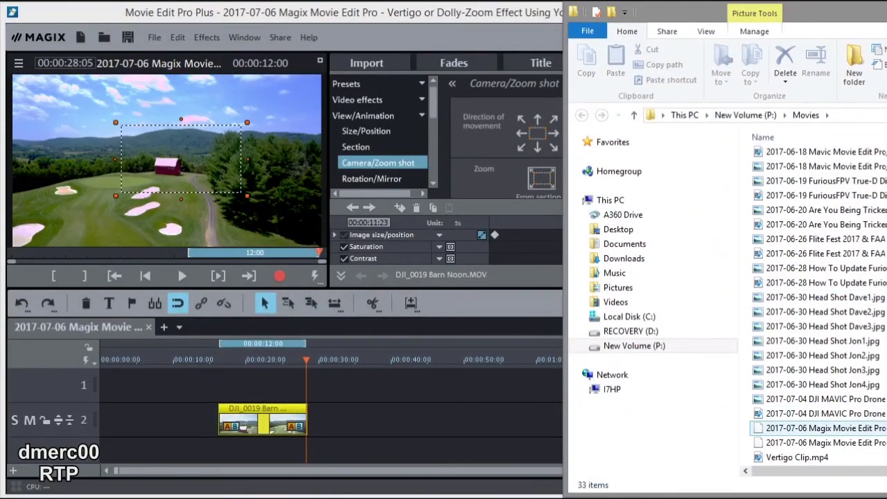
{"action": "left_click_drag", "start_coordinate": [862, 20], "coordinate": [699, 21]}
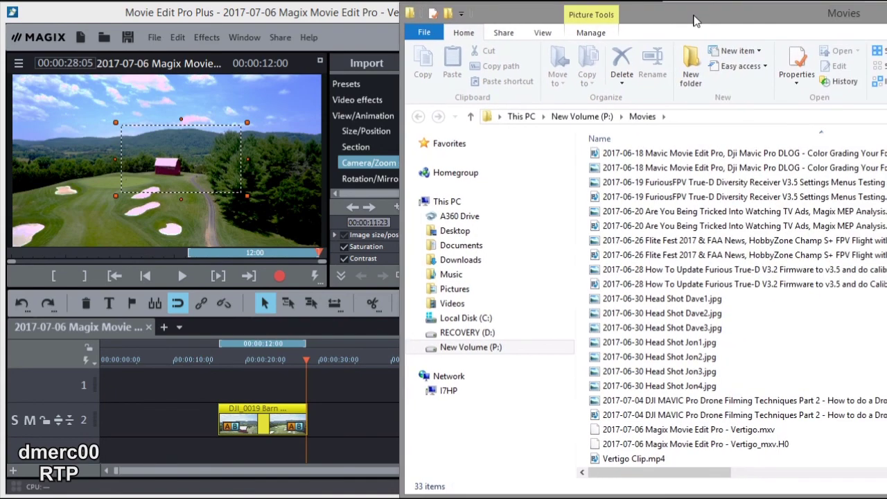
{"action": "left_click", "coordinate": [718, 431]}
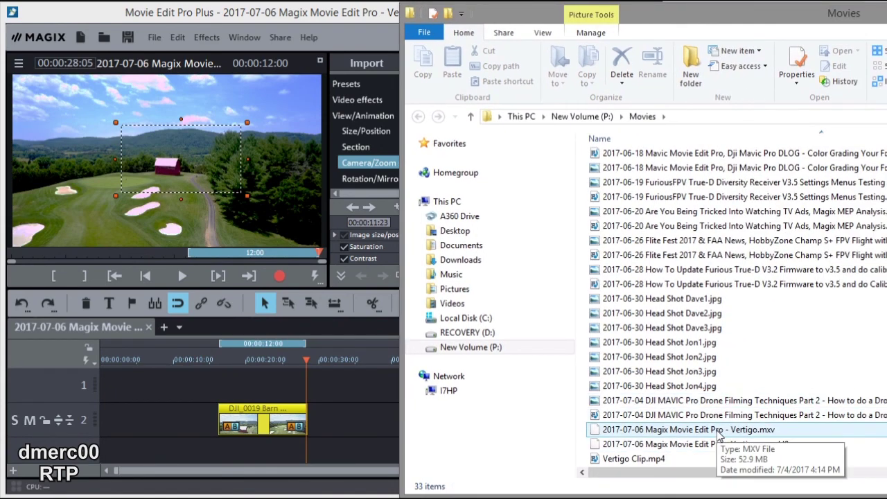
{"action": "left_click_drag", "start_coordinate": [718, 433], "coordinate": [353, 423]}
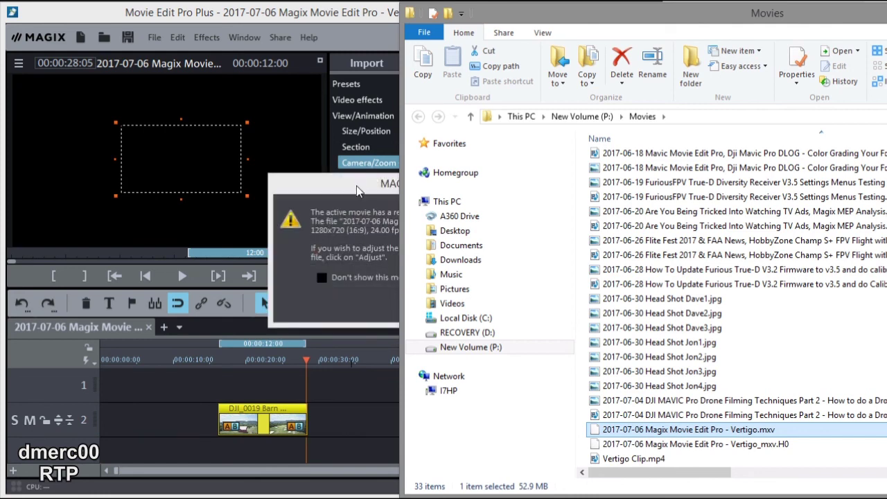
Step: Choose Do not adjust so Vertigo.mxv lands on track 2 after the barn clip
{"action": "left_click", "coordinate": [360, 194]}
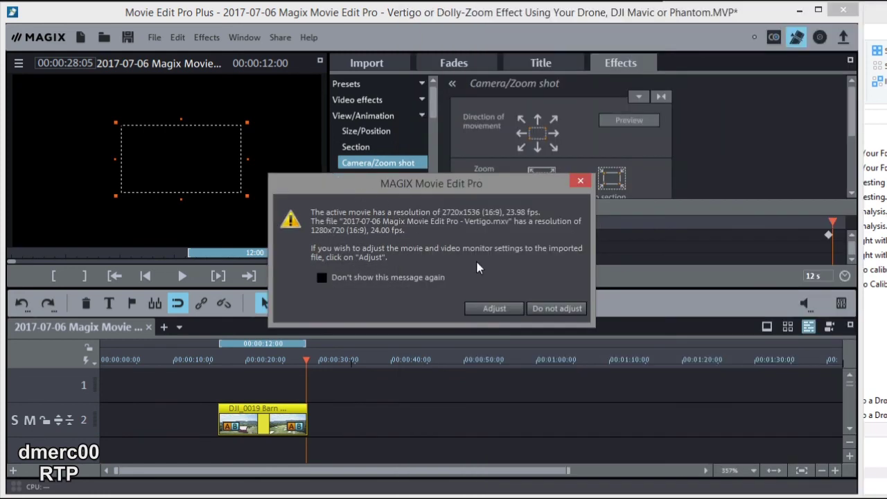
{"action": "left_click", "coordinate": [554, 309]}
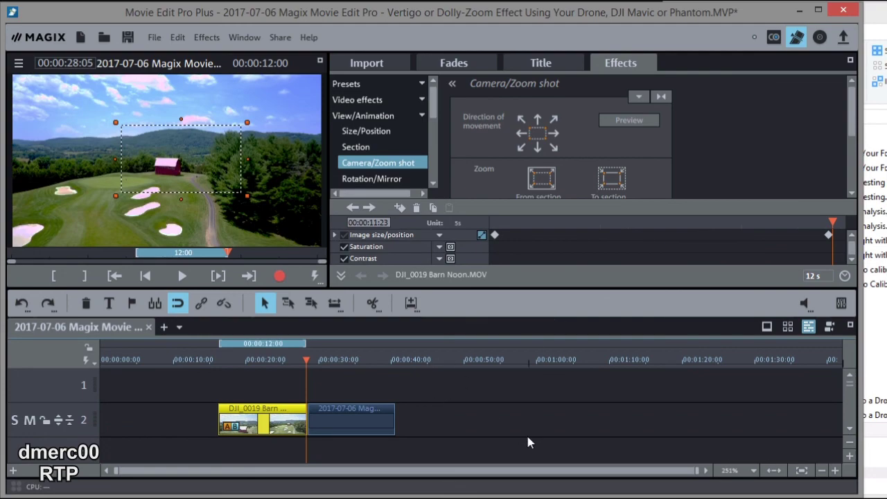